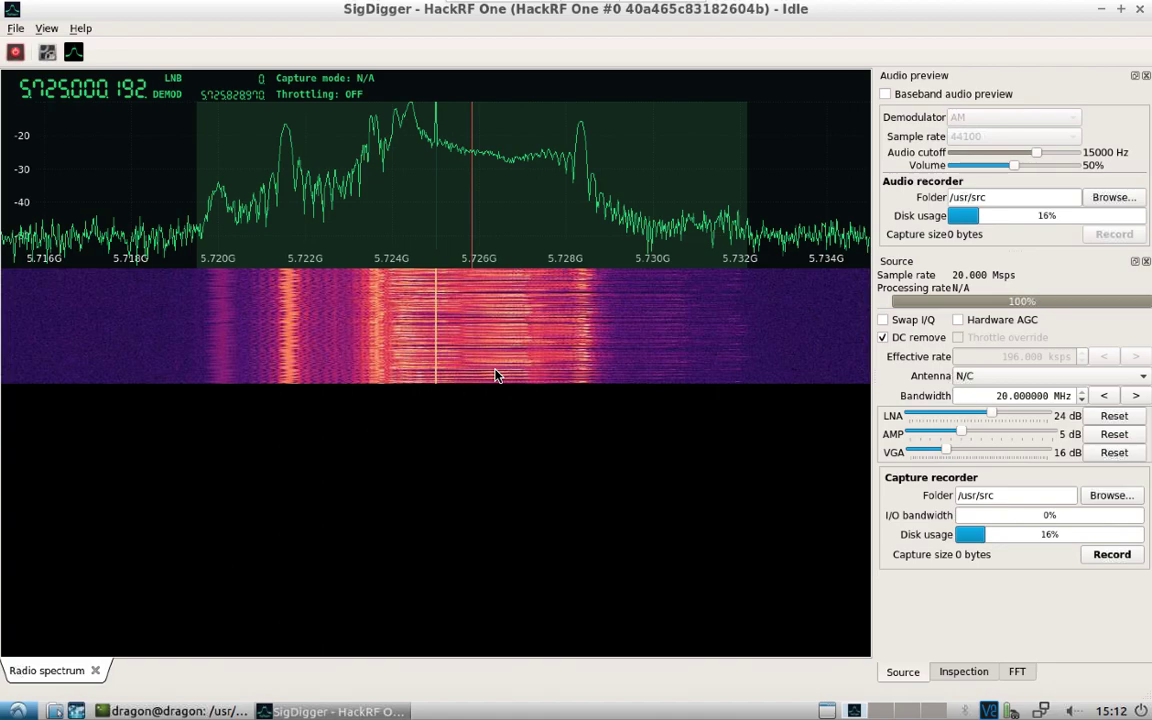
- Close SigDigger and list the files in /usr/src in the terminal
click(1141, 10)
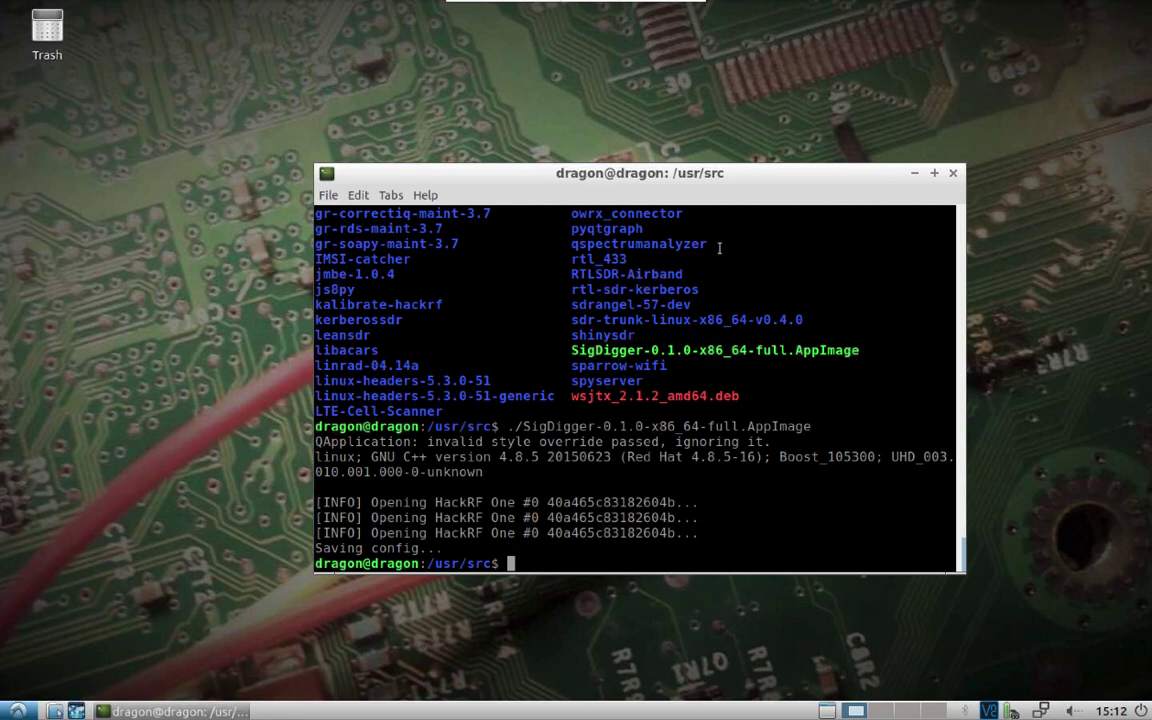
drag(439, 179, 394, 124)
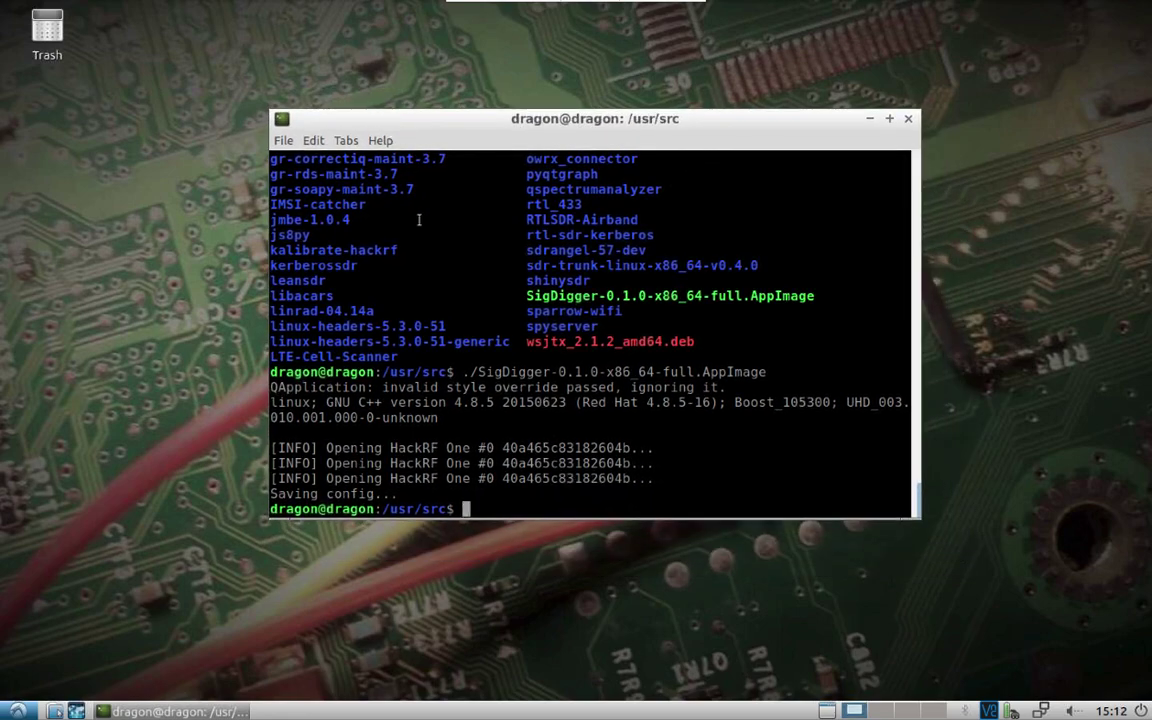
text(ls)
key(Return)
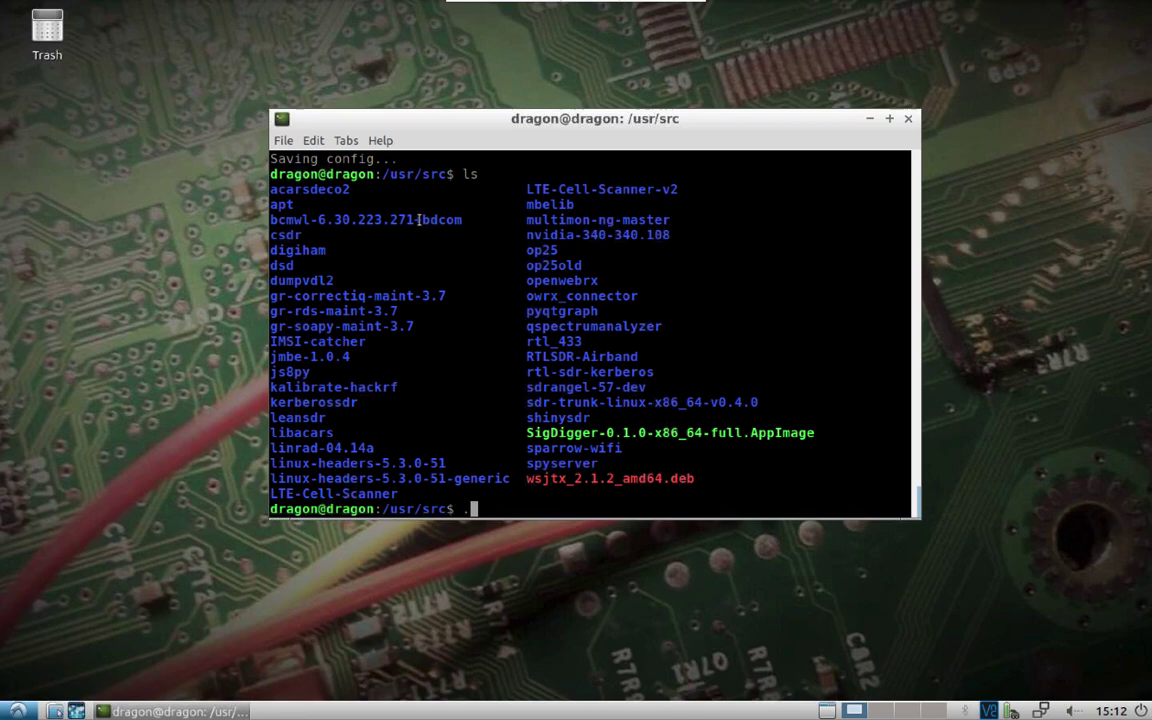
- Relaunch SigDigger by running ./SigDigger-0.1.0-x86_64-full.AppImage
text(./Si)
key(Tab)
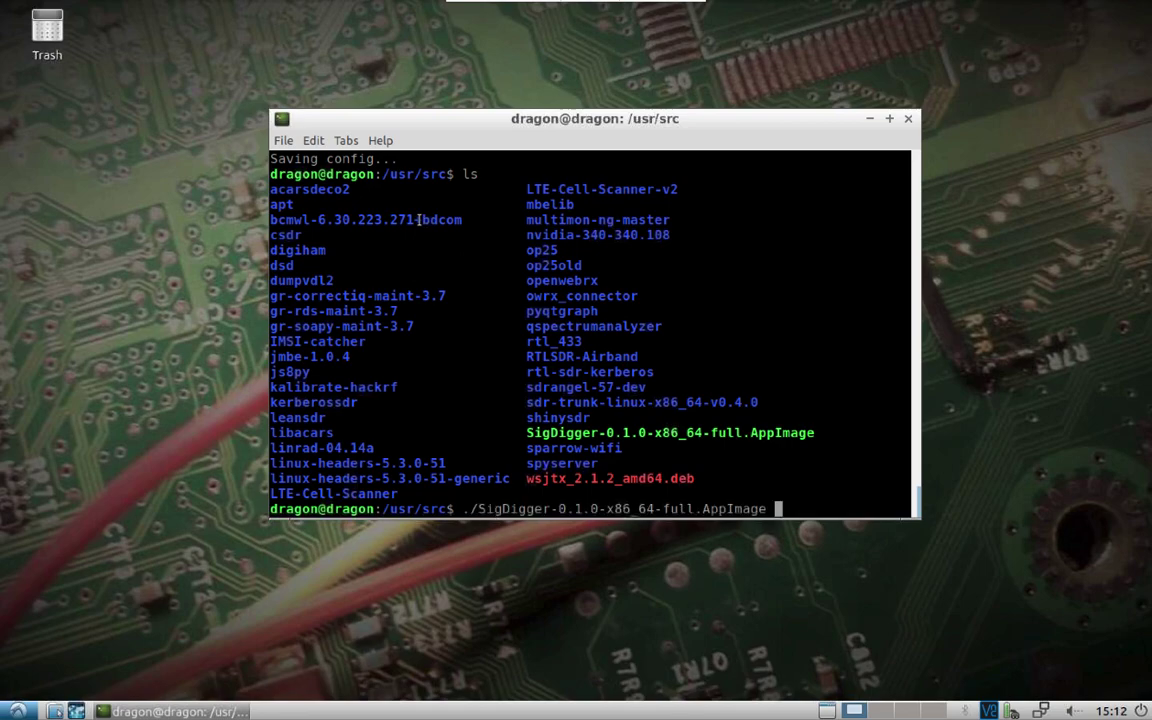
key(Return)
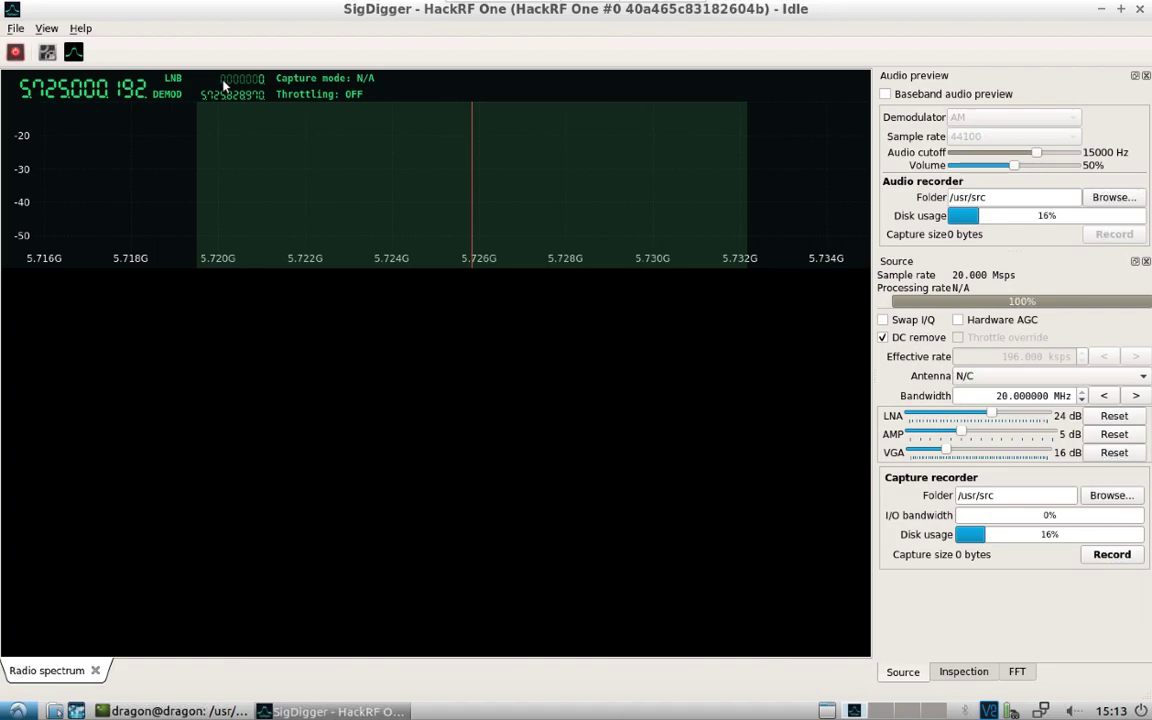
- Run a 5–6 GHz panoramic spectrum scan, select the peak near 5.724 GHz, then stop scanning
click(42, 31)
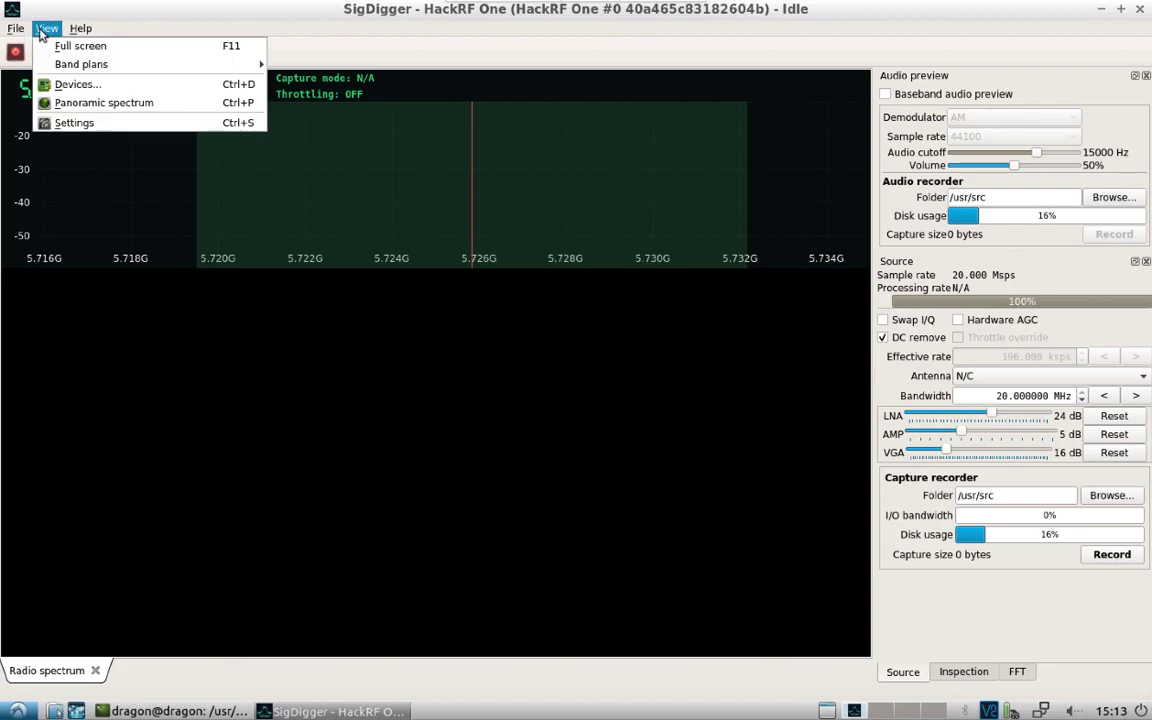
click(92, 103)
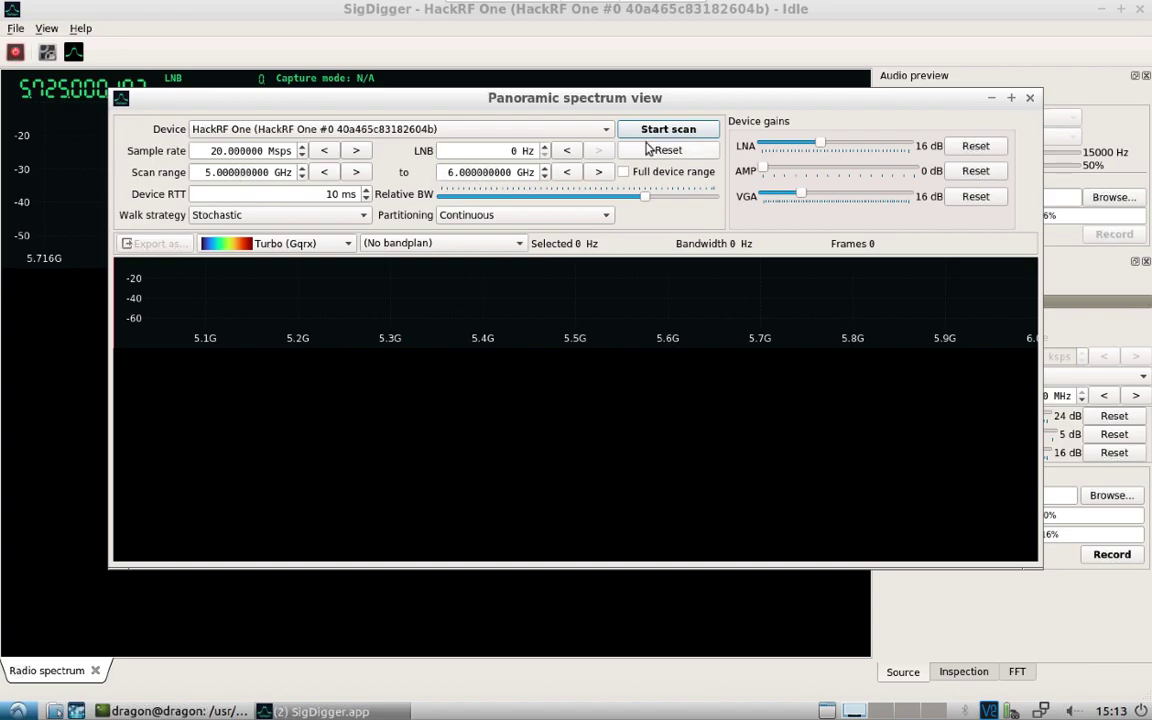
drag(640, 92, 612, 72)
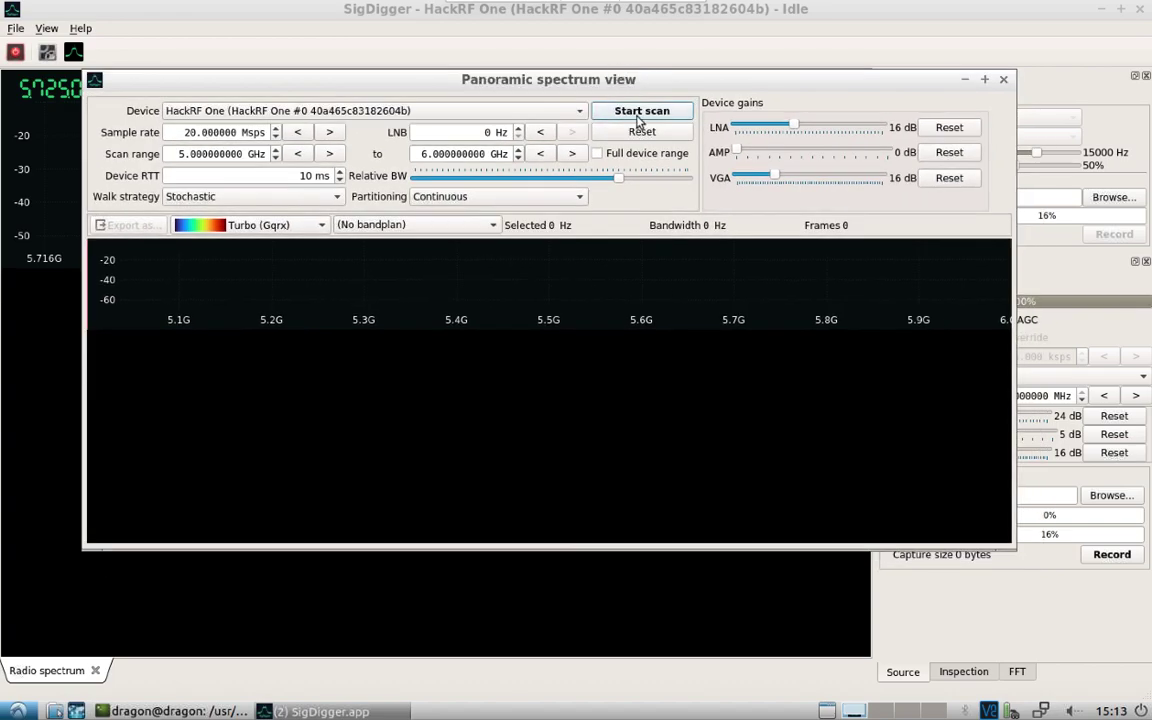
click(640, 110)
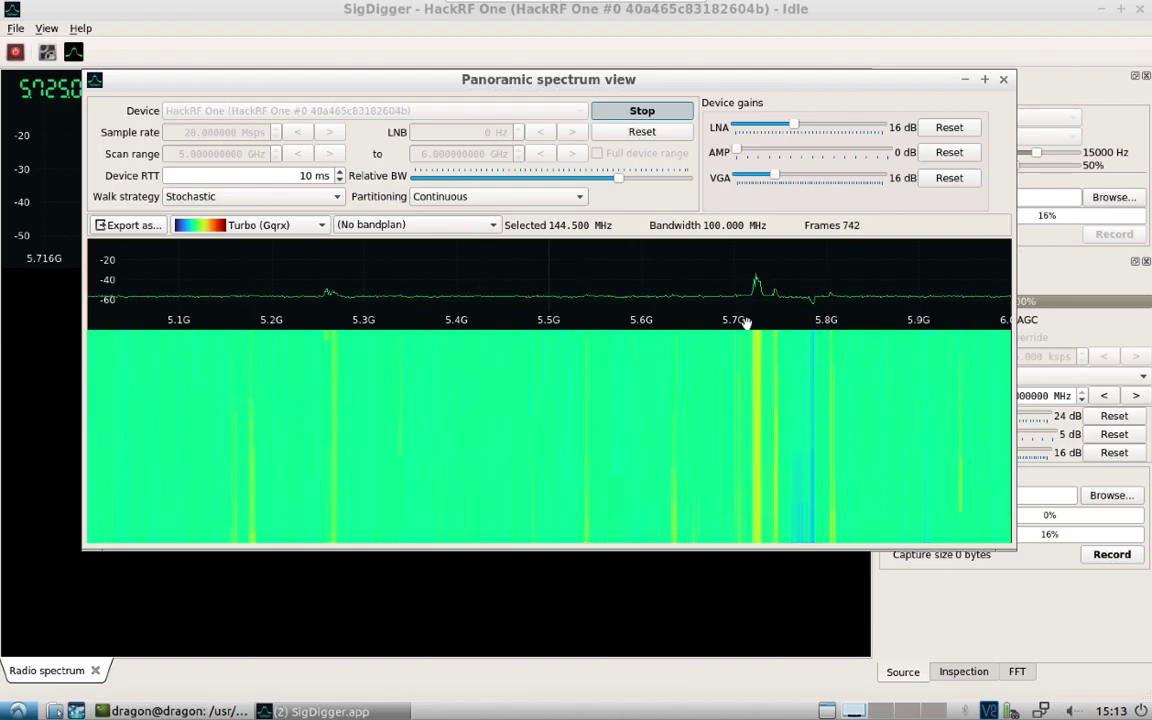
click(756, 288)
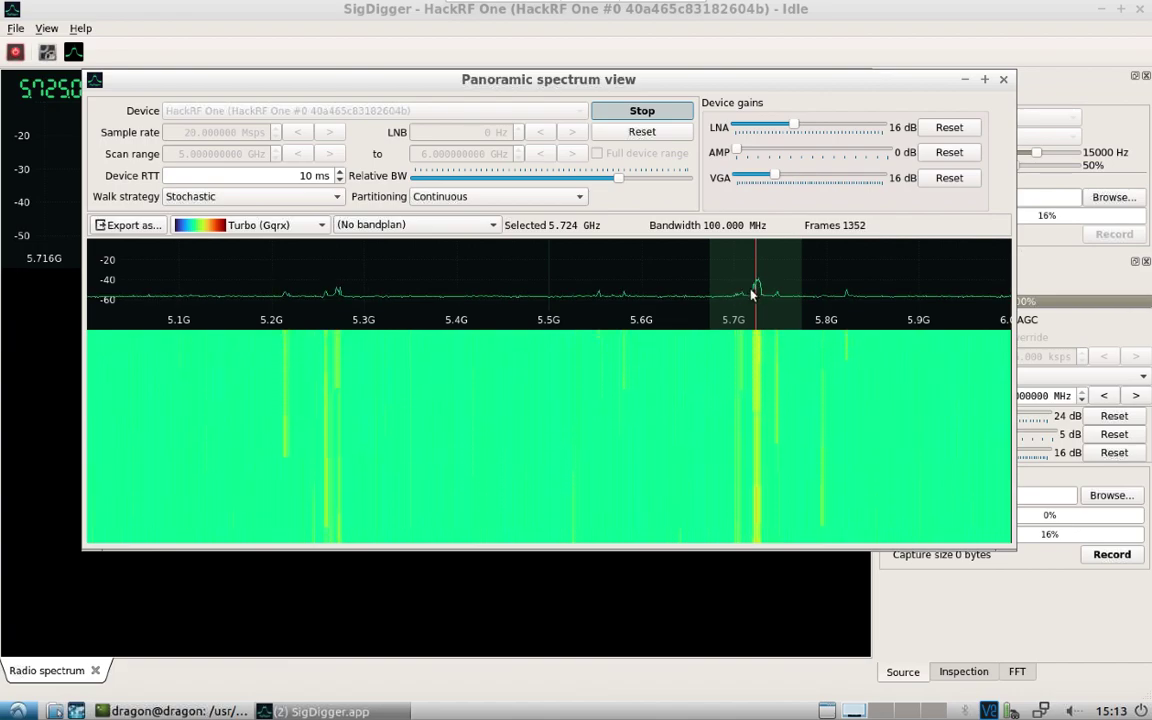
click(645, 115)
click(1004, 80)
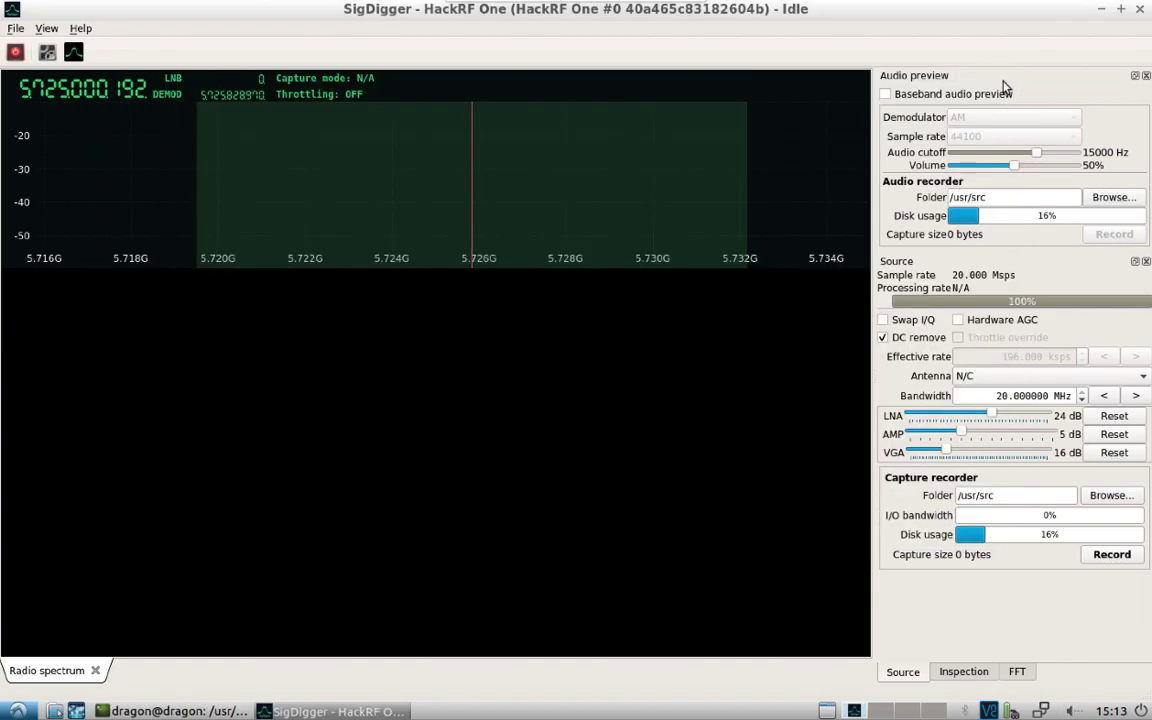
click(47, 53)
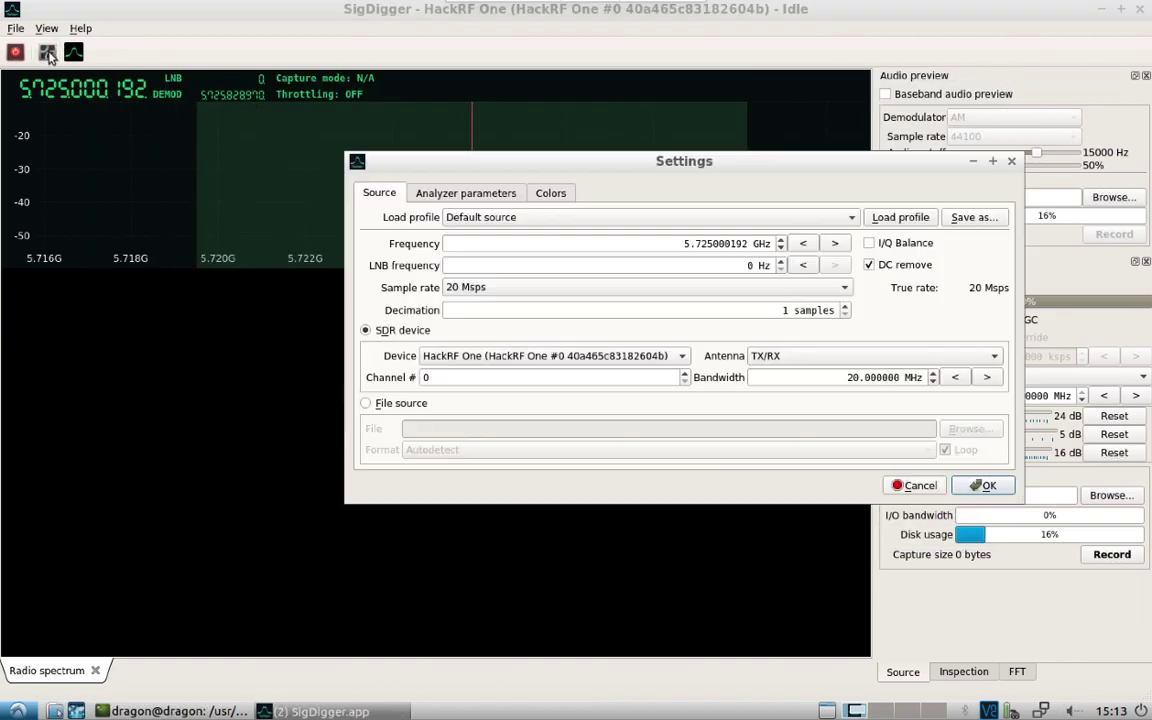
drag(519, 163, 418, 127)
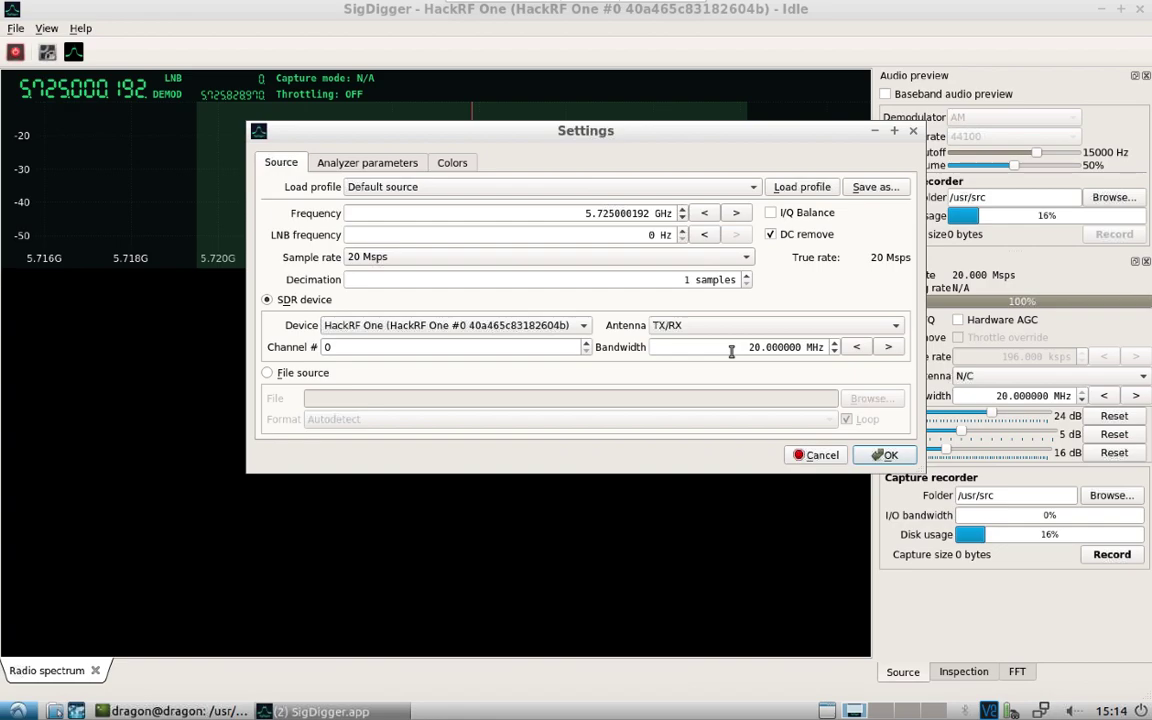
click(882, 455)
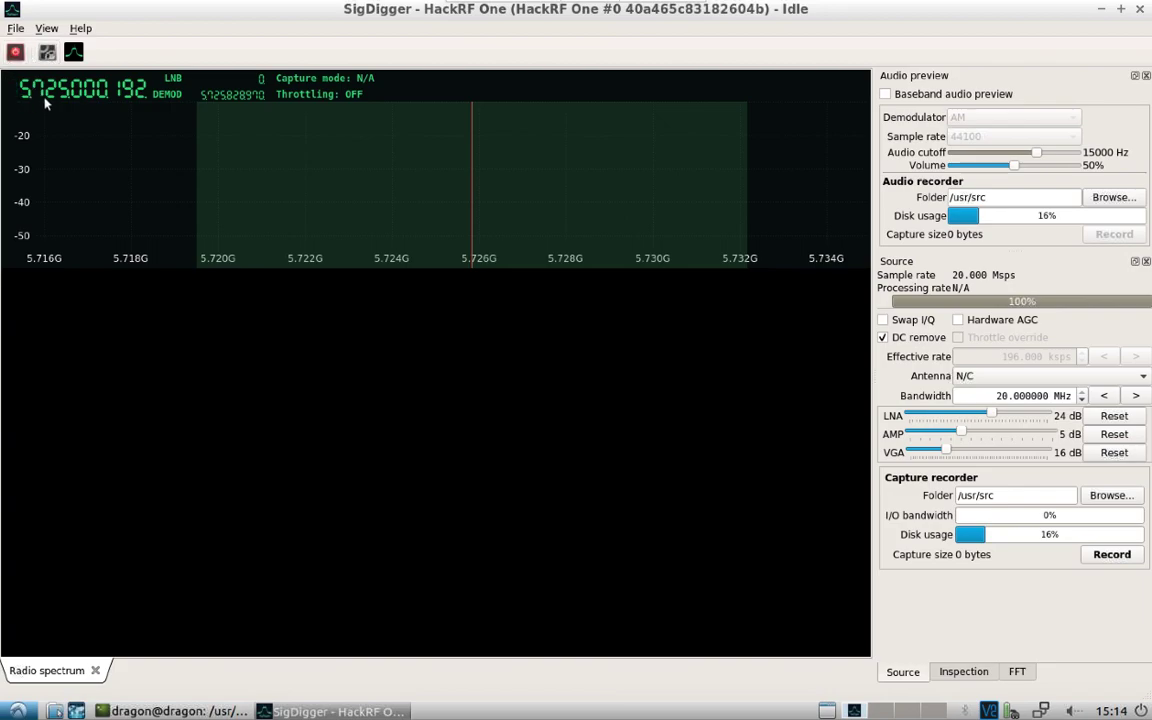
- Start the live HackRF capture, declining decimation to keep the full 20 Msps sample rate
click(15, 54)
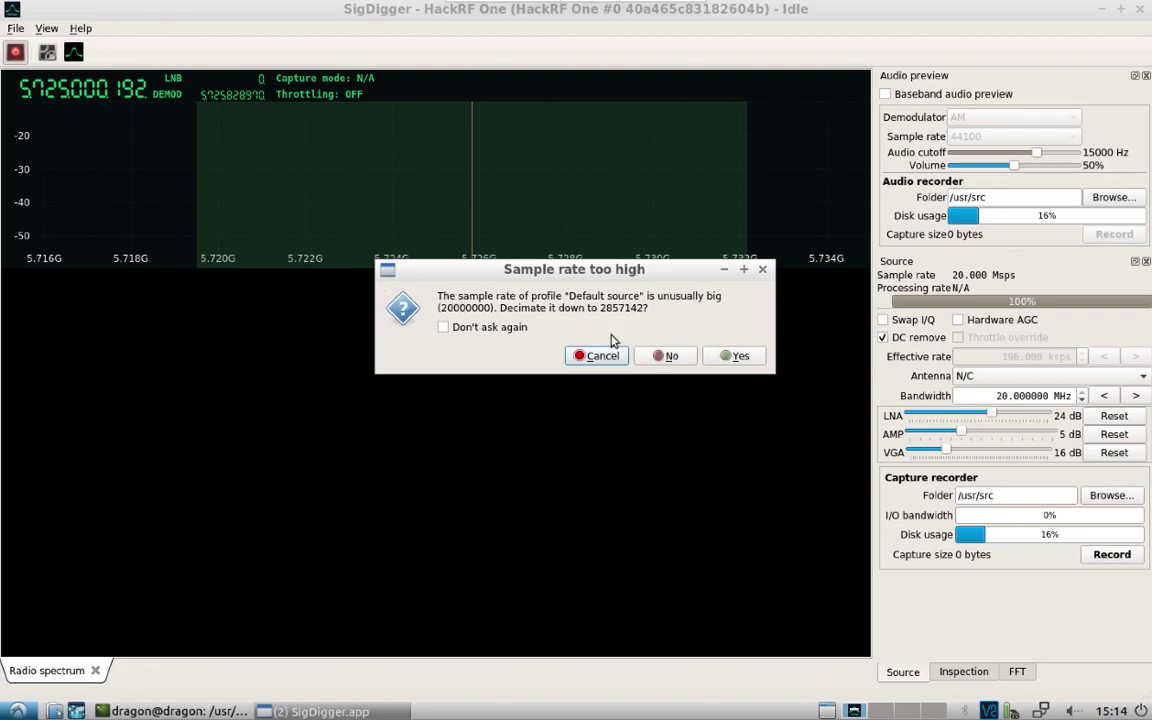
click(664, 356)
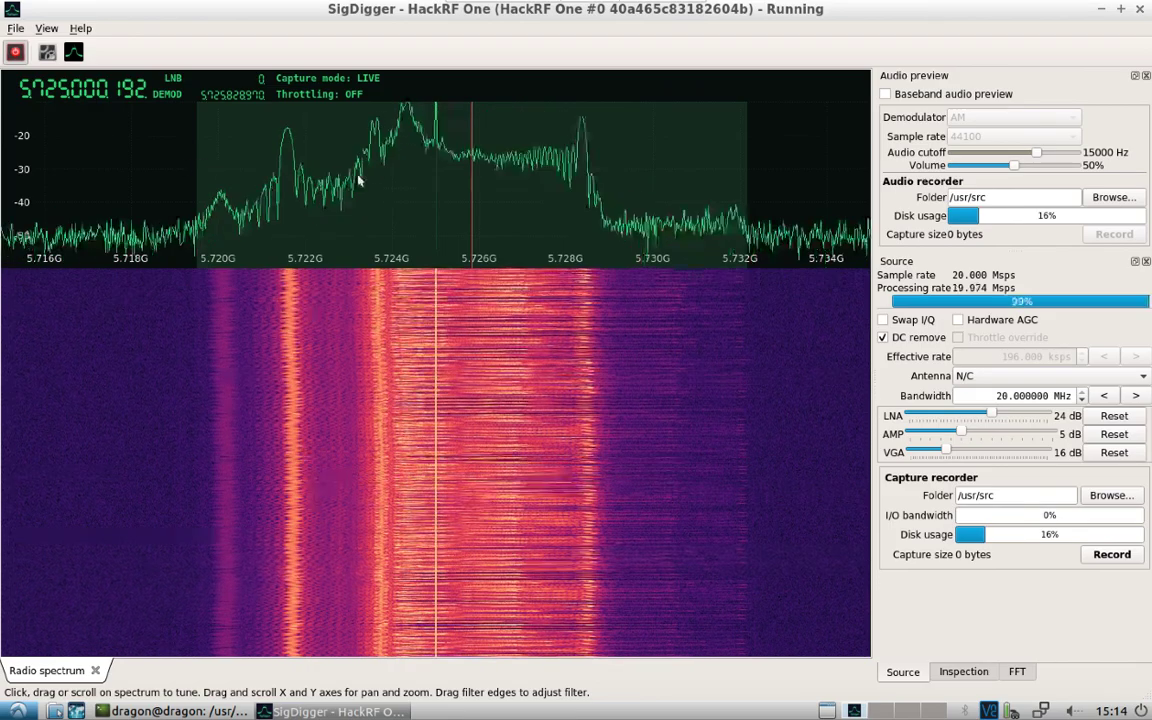
drag(321, 175, 451, 181)
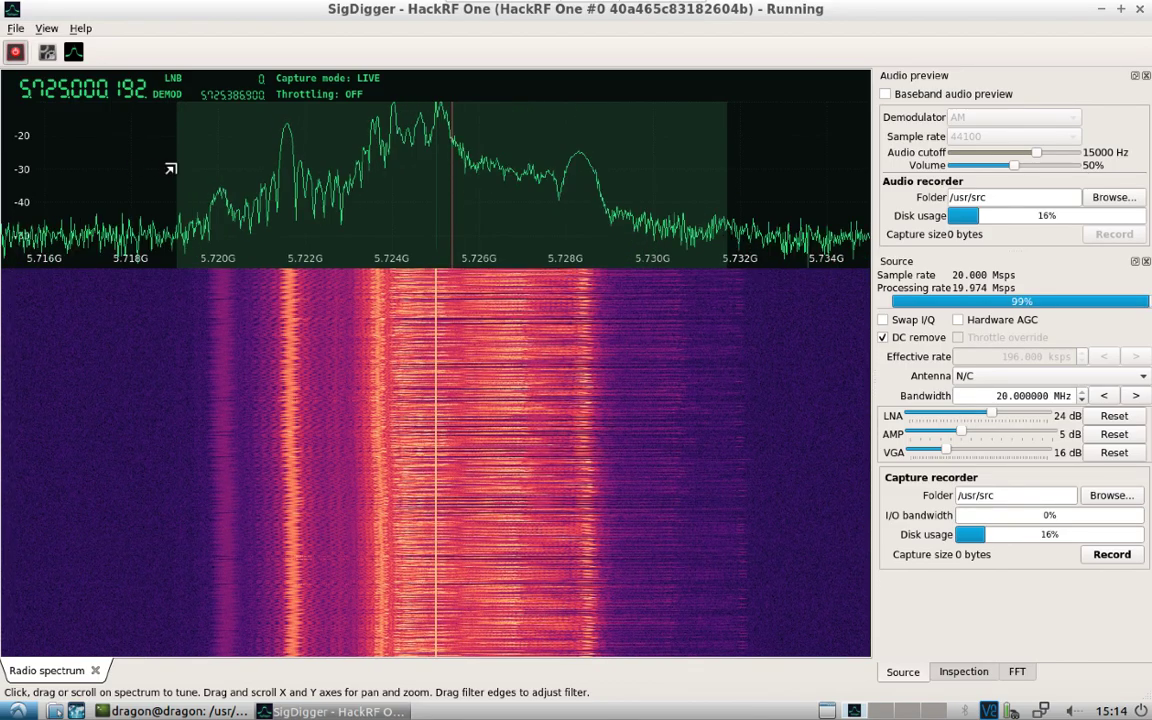
drag(170, 169, 478, 180)
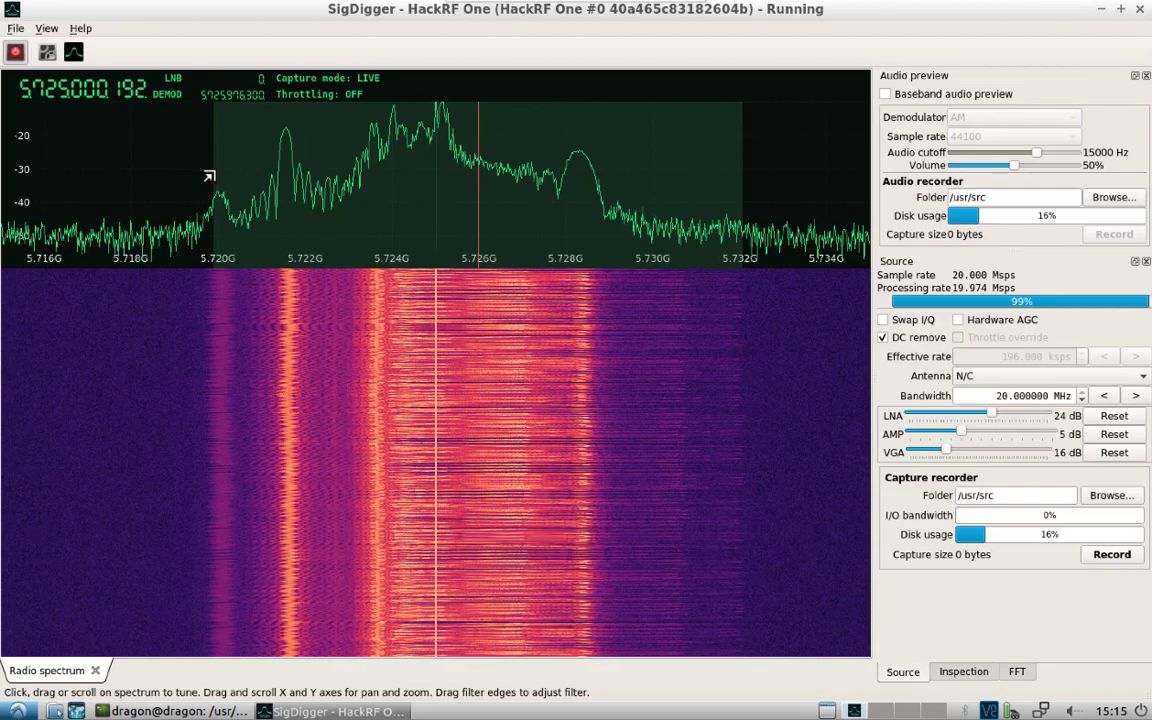
drag(209, 176, 185, 175)
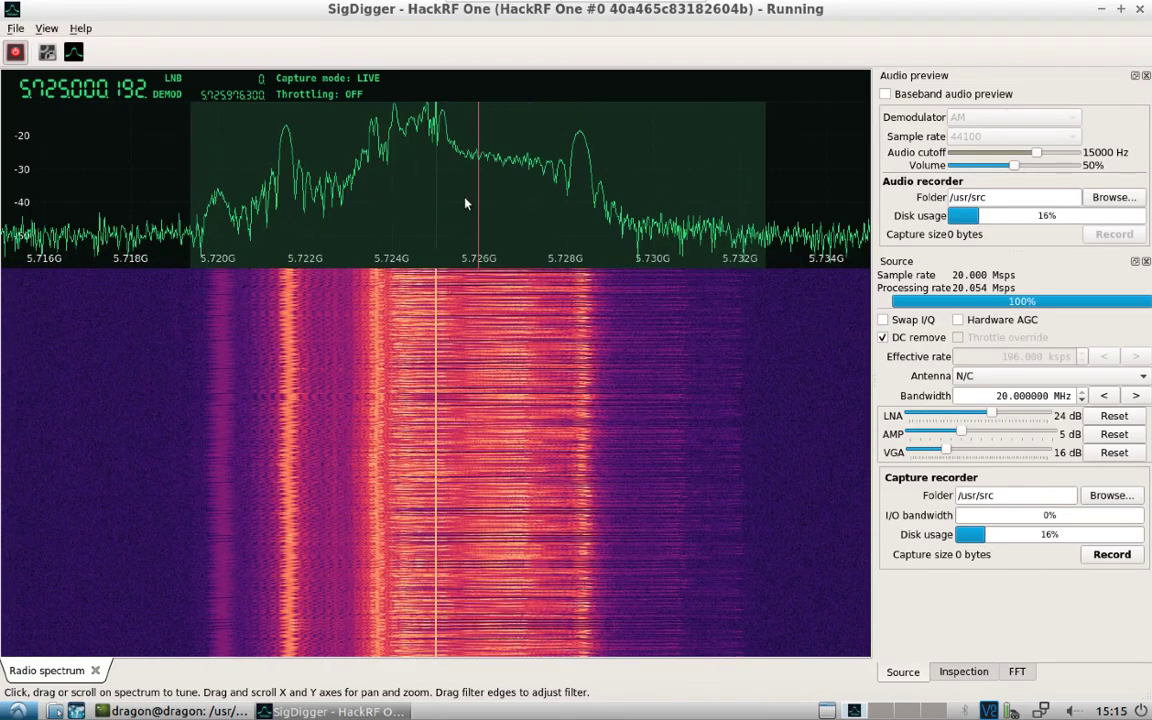
click(464, 199)
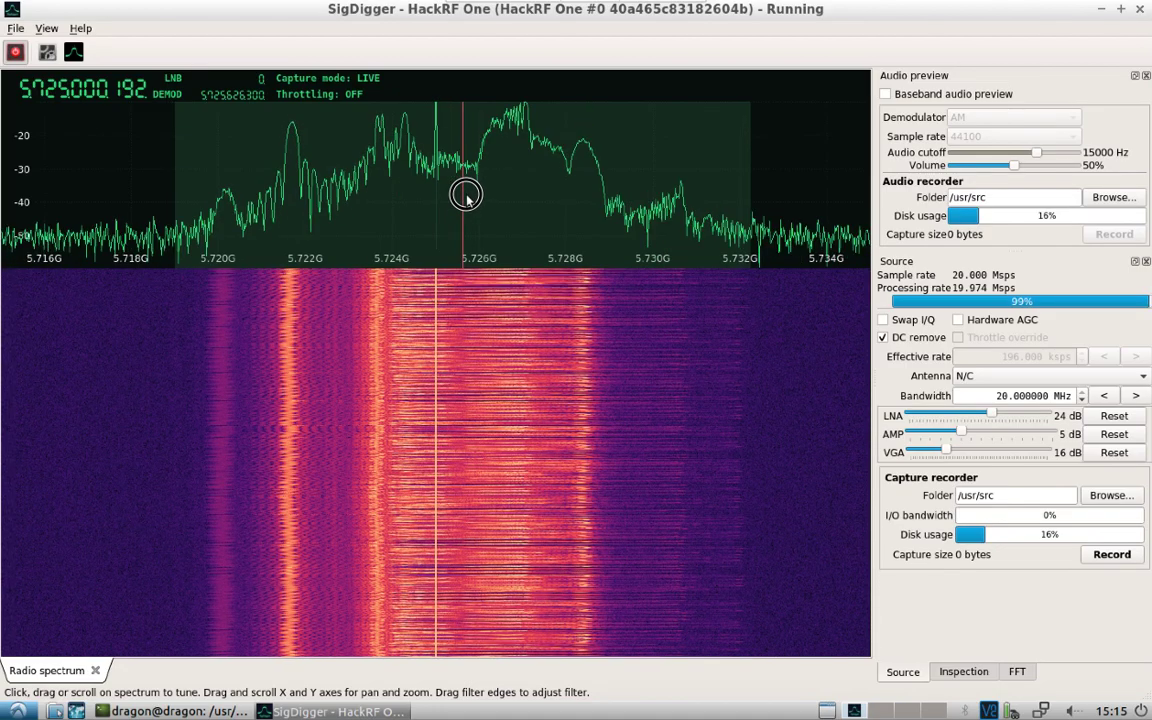
click(466, 195)
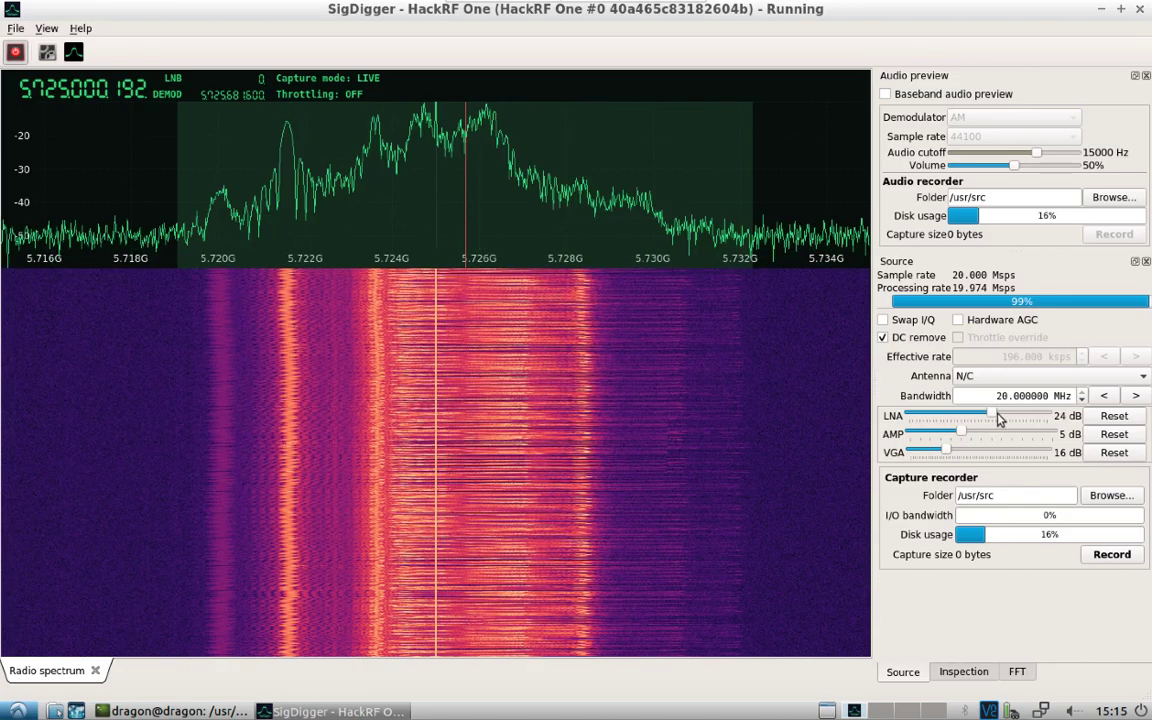
mouse_move(998, 419)
mouse_down()
mouse_move(985, 412)
mouse_move(994, 415)
mouse_up()
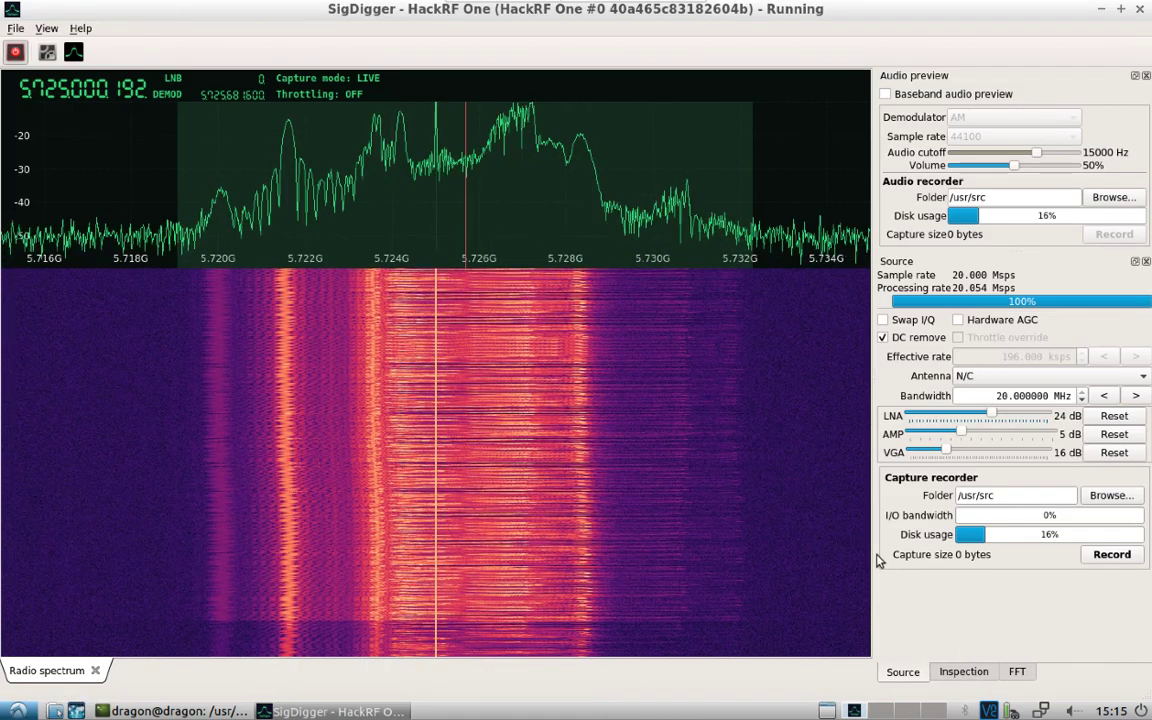
- Open an FSK inspector on the 5725.682 MHz channel
click(958, 672)
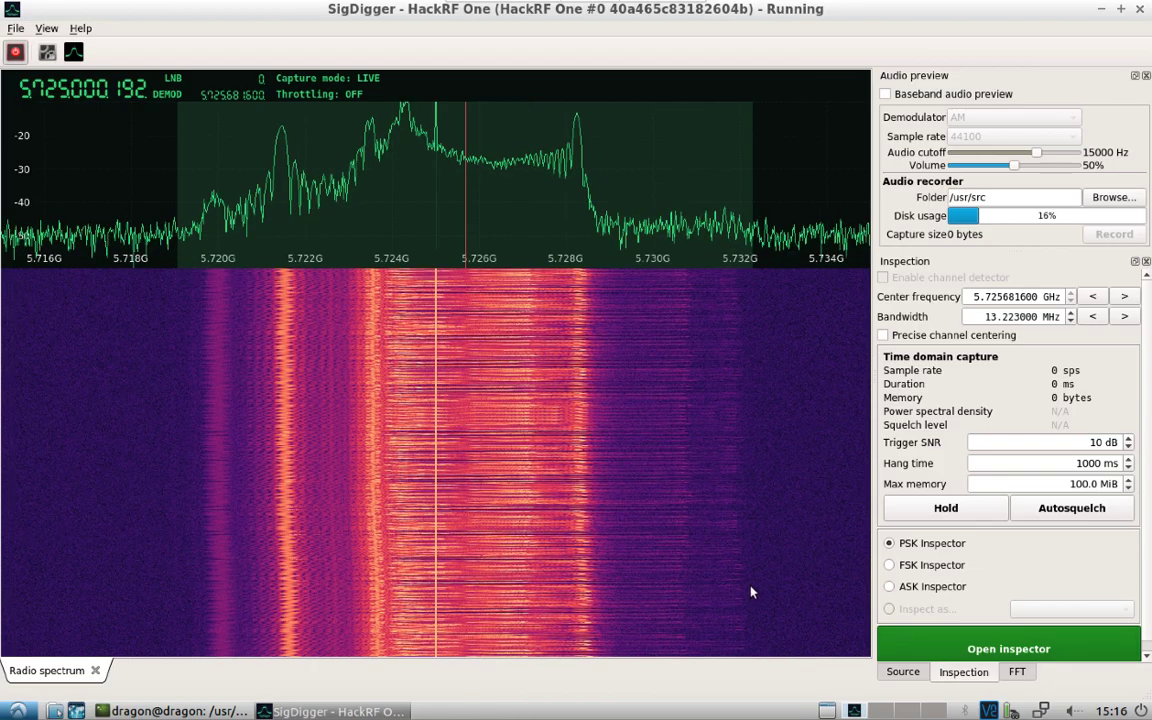
click(890, 566)
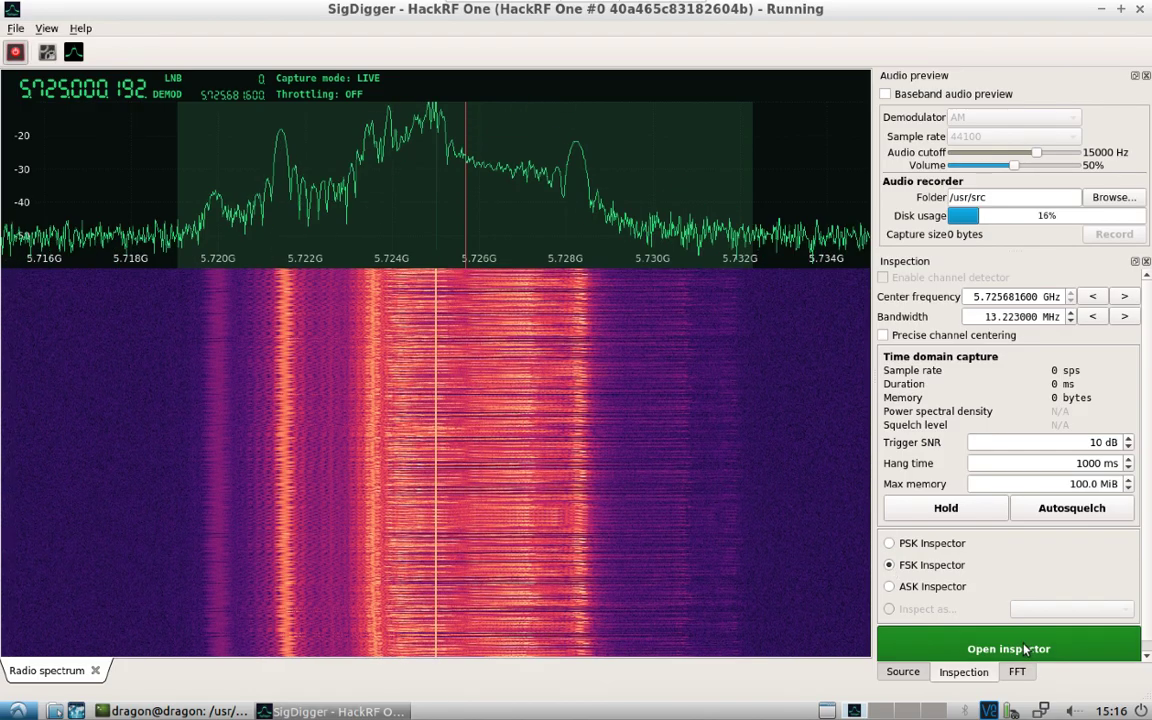
click(1025, 649)
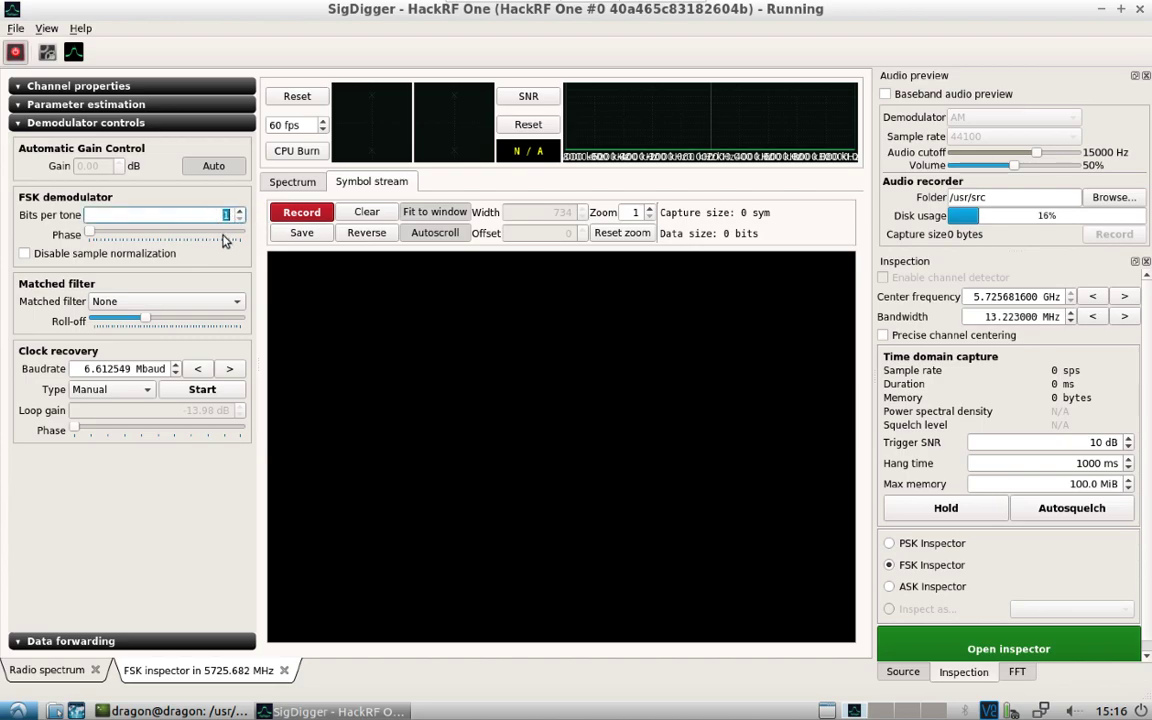
- Set the FSK inspector to 8 bits per tone and start clock recovery
text(8)
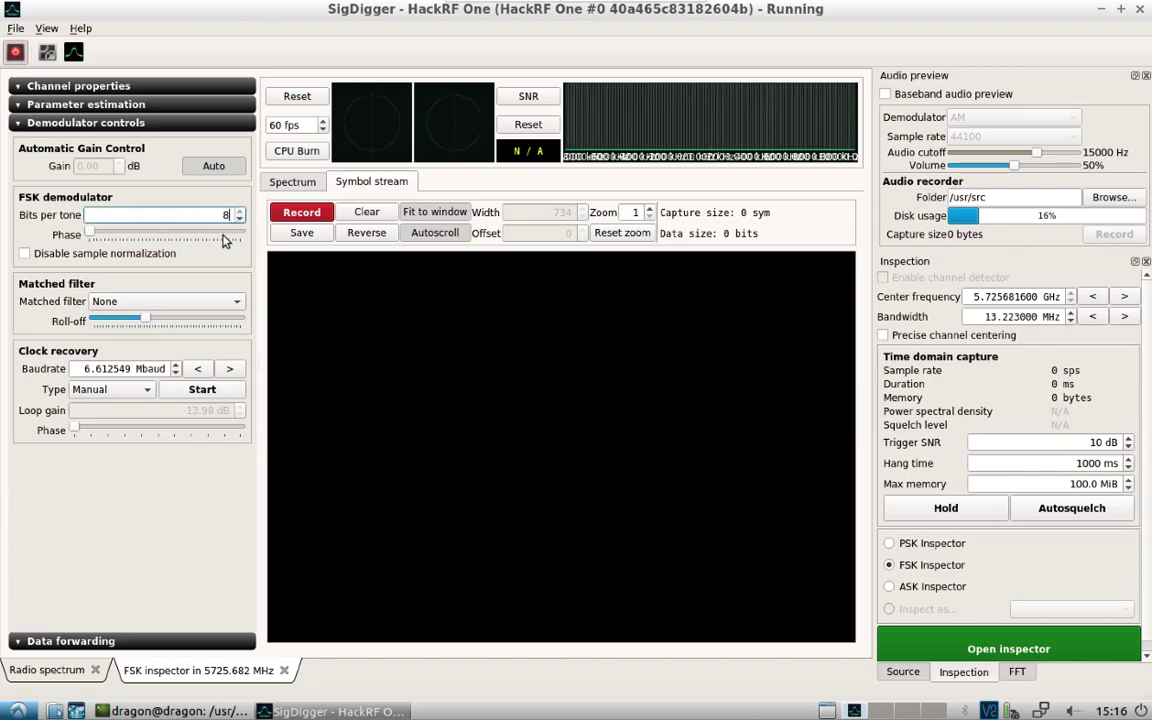
click(191, 392)
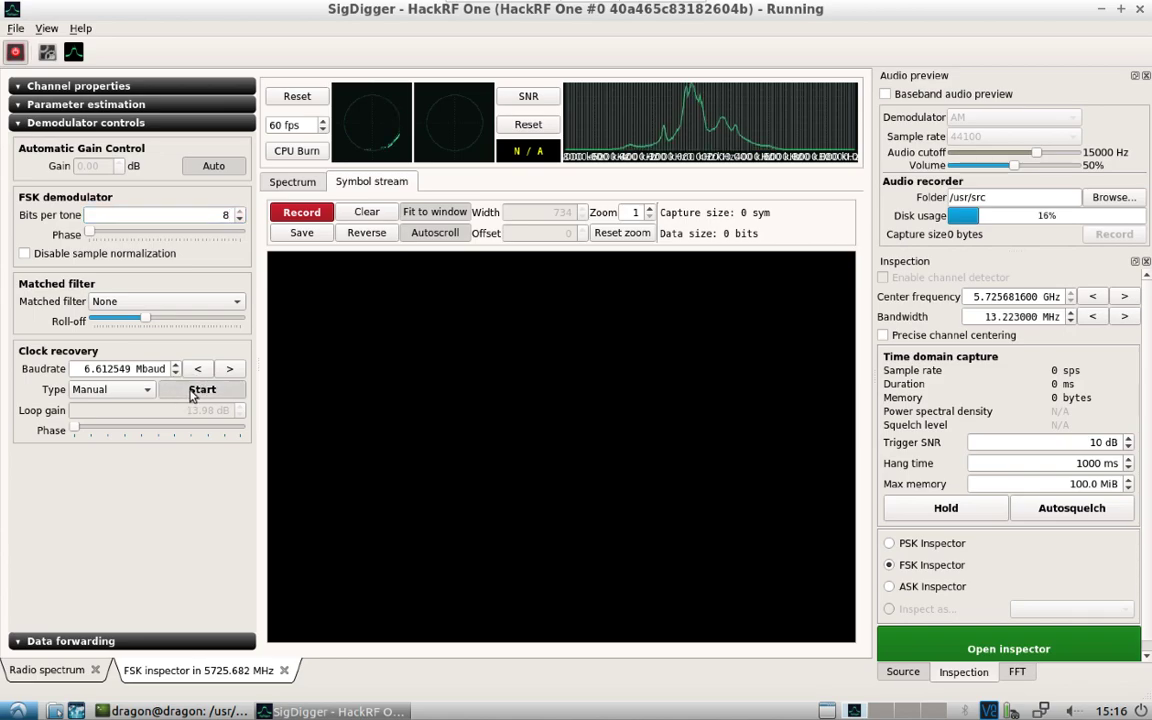
- Zoom the inspector spectrum's frequency axis in on the signal's main peaks
click(619, 119)
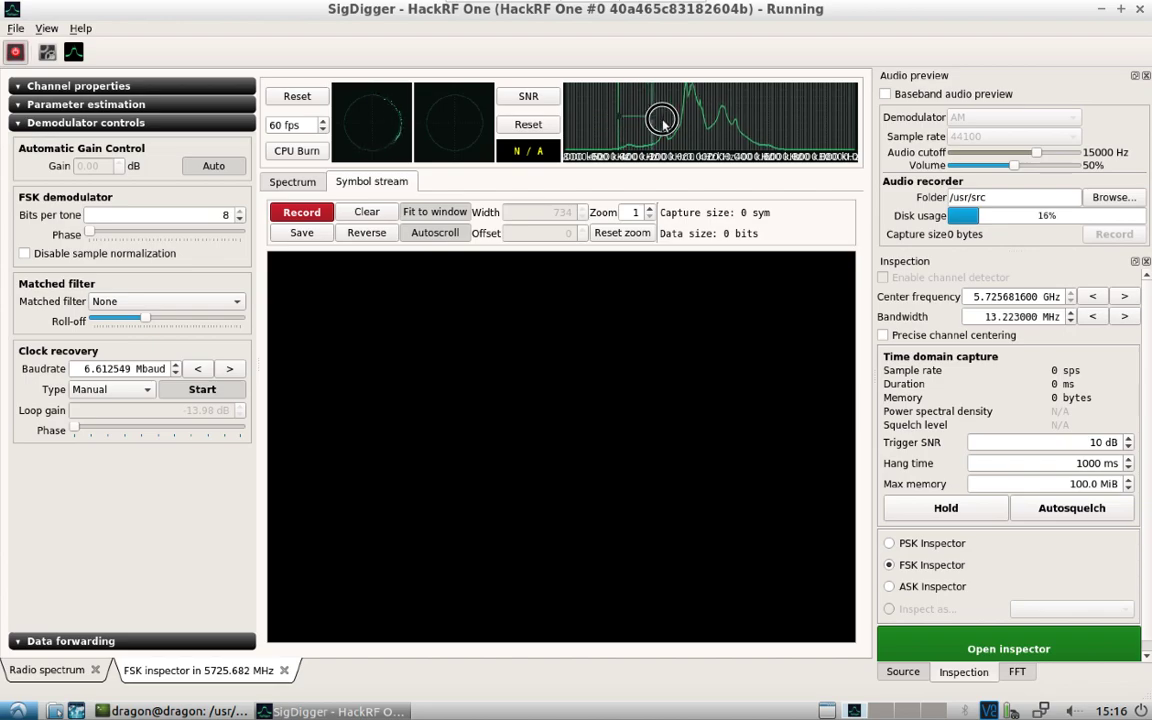
drag(662, 120, 780, 124)
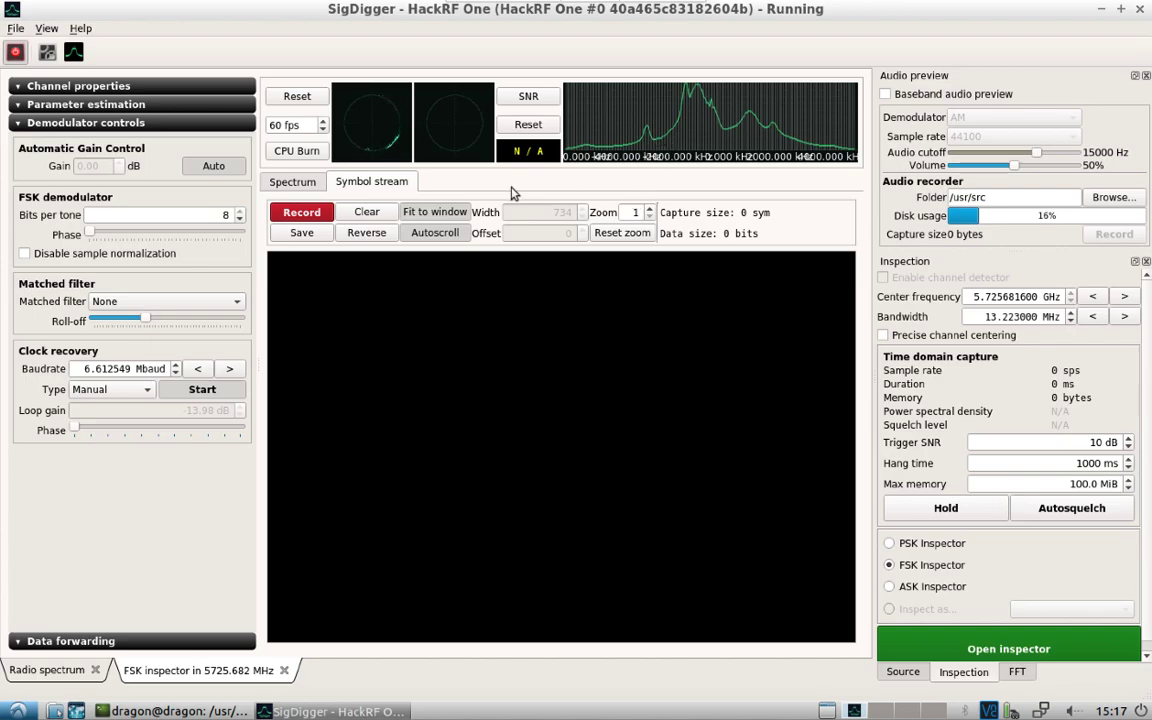
- Turn off Fit to window and lower the symbol stream width from 734 to 427
click(436, 213)
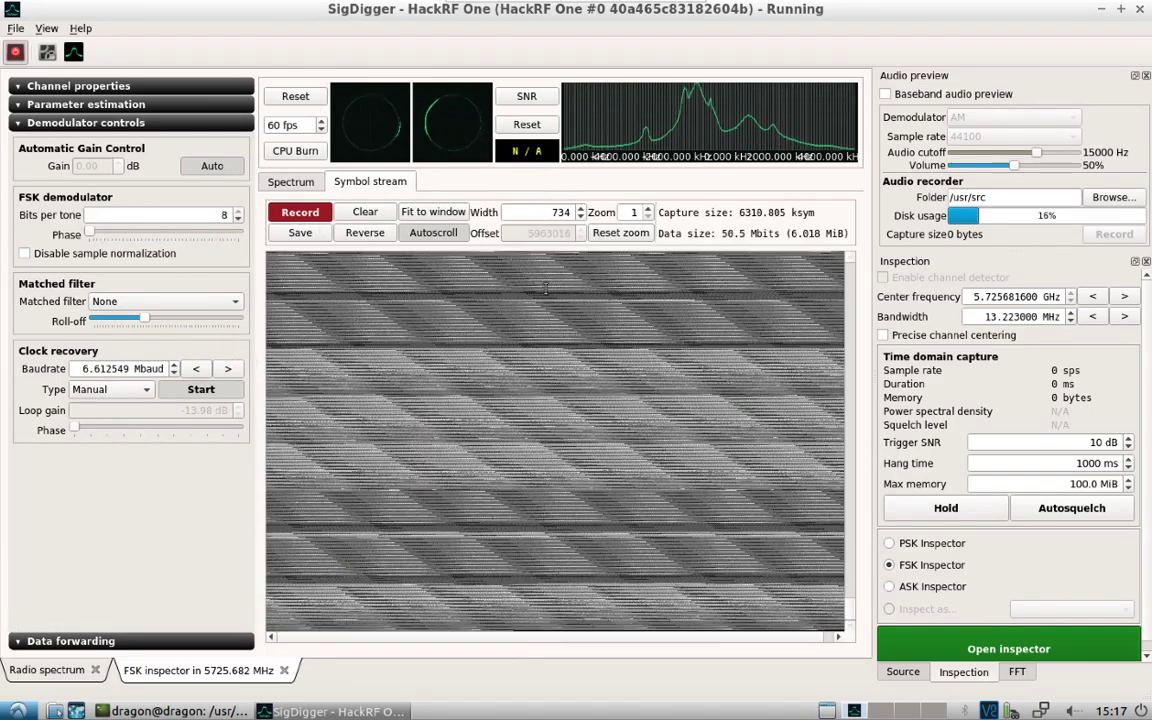
click(550, 214)
scroll(550, 214, down, 2)
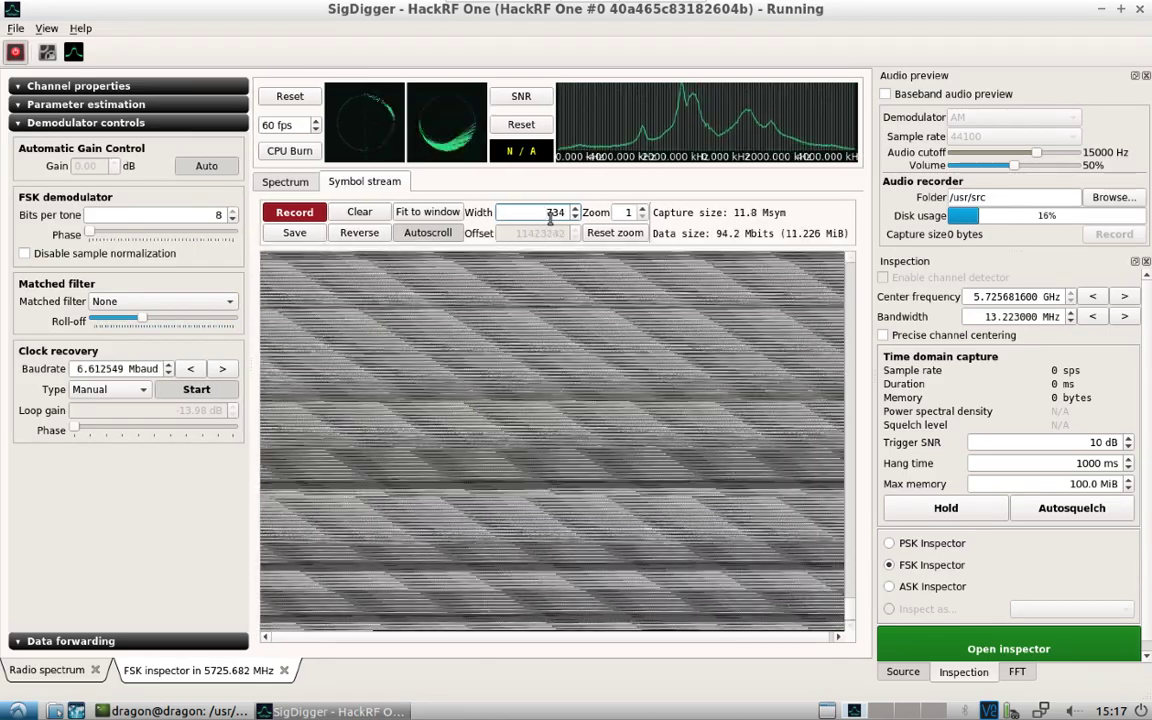
scroll(550, 214, down, 5)
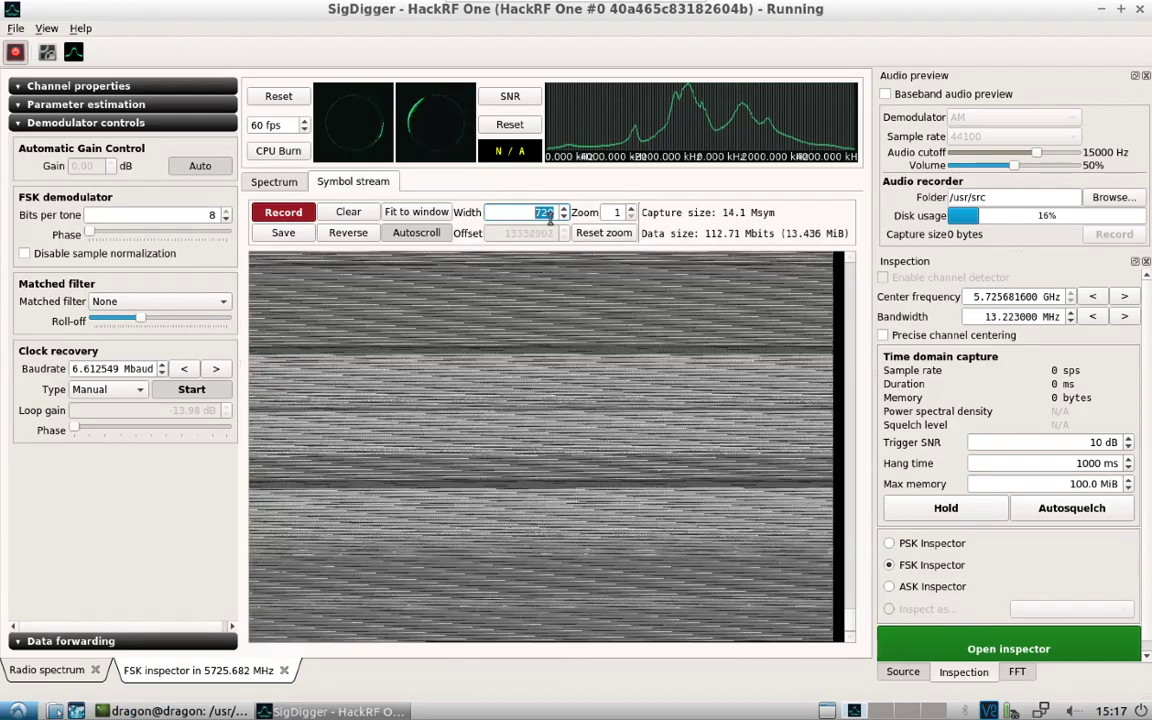
scroll(550, 214, down, 8)
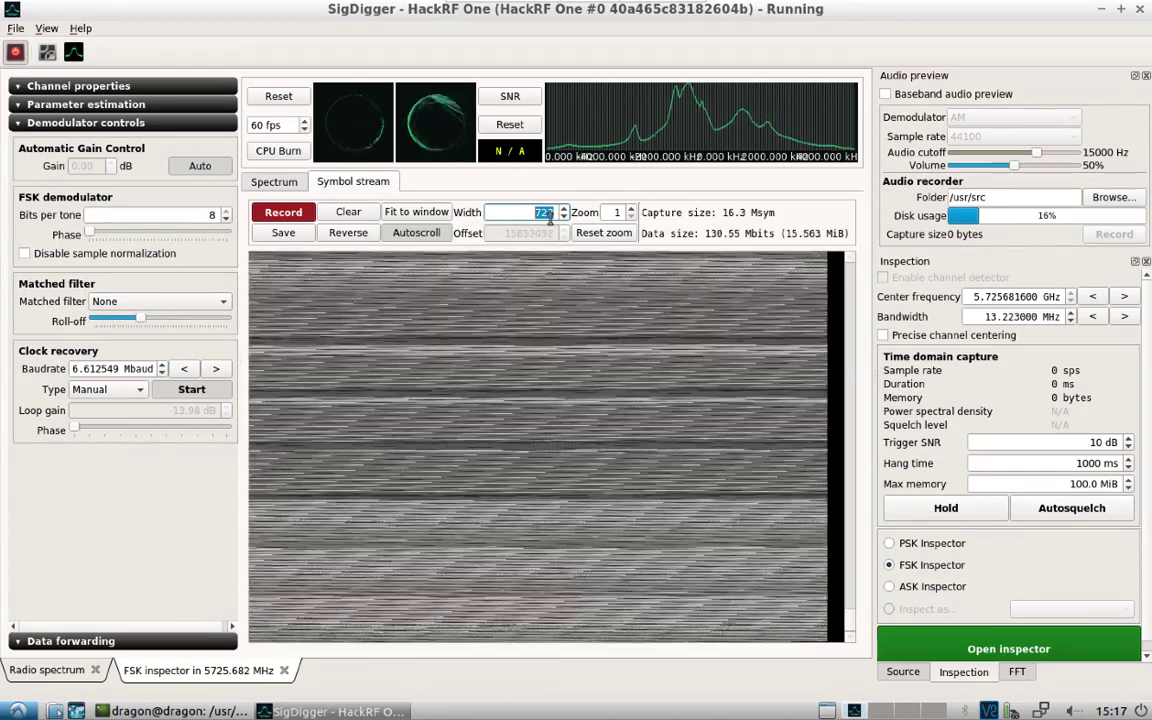
scroll(550, 214, down, 3)
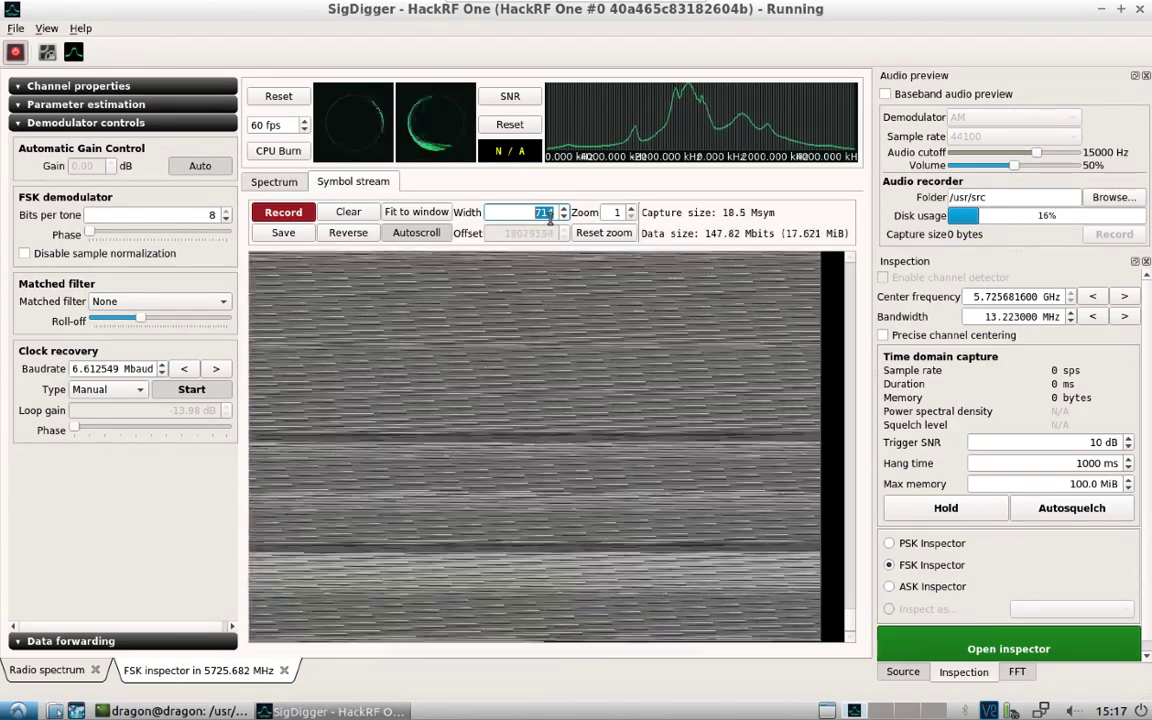
scroll(550, 214, down, 5)
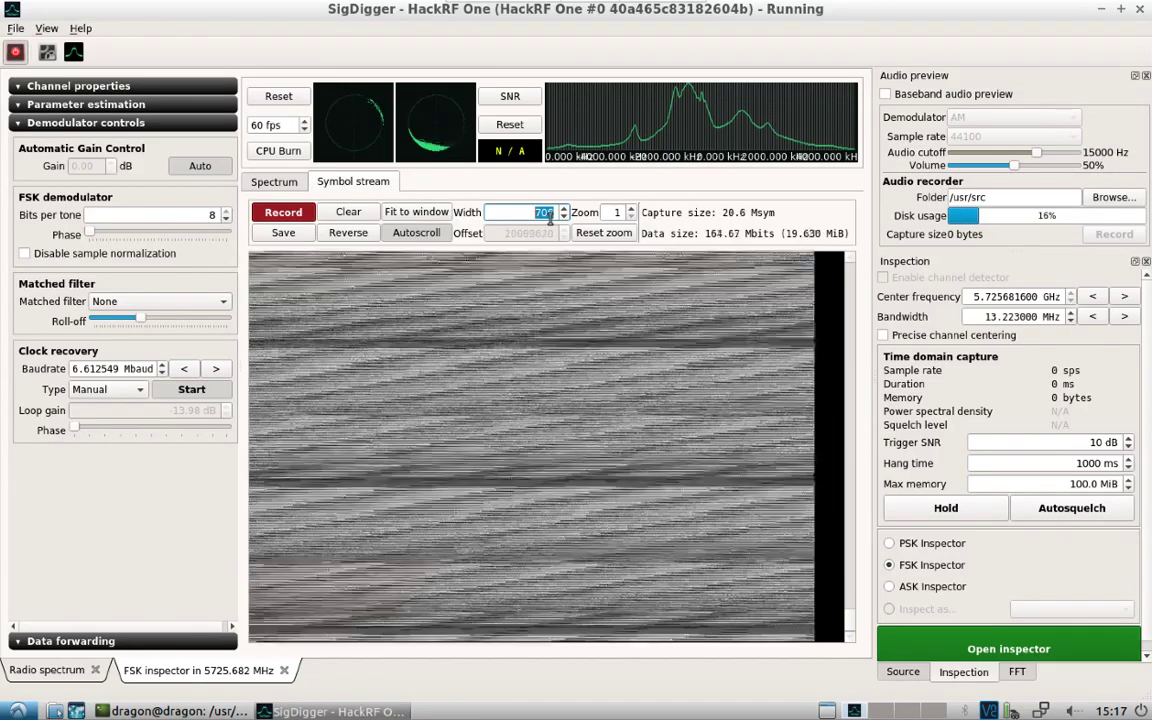
scroll(550, 214, down, 10)
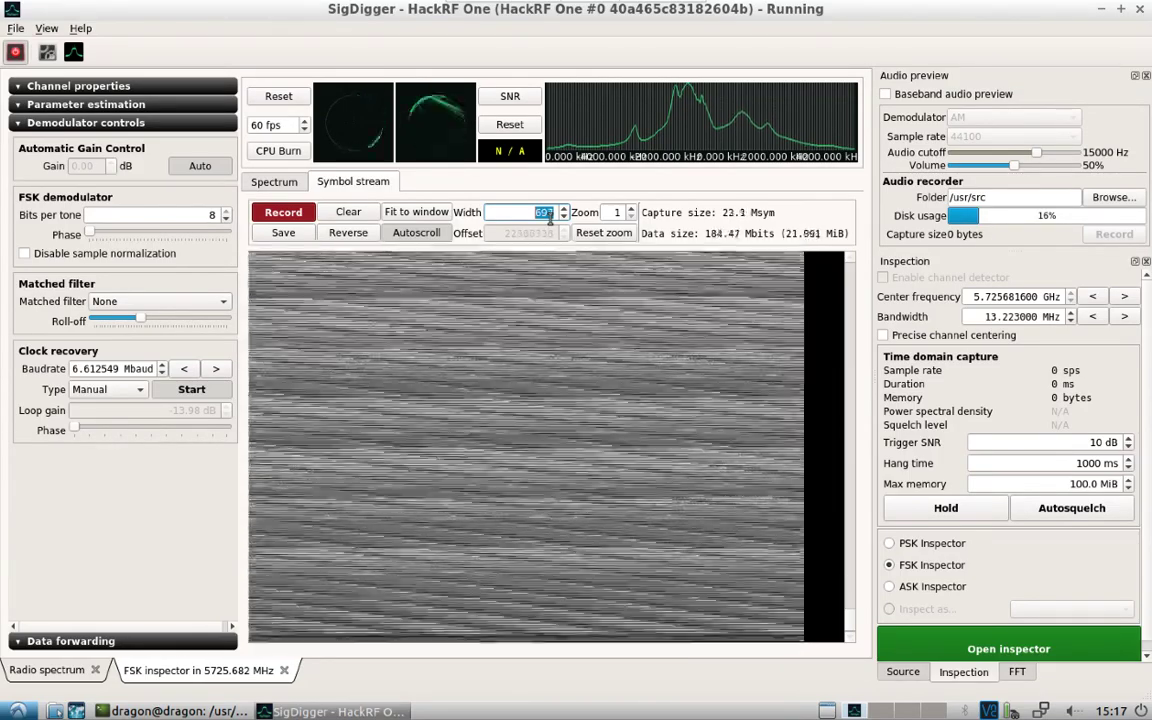
scroll(550, 215, down, 9)
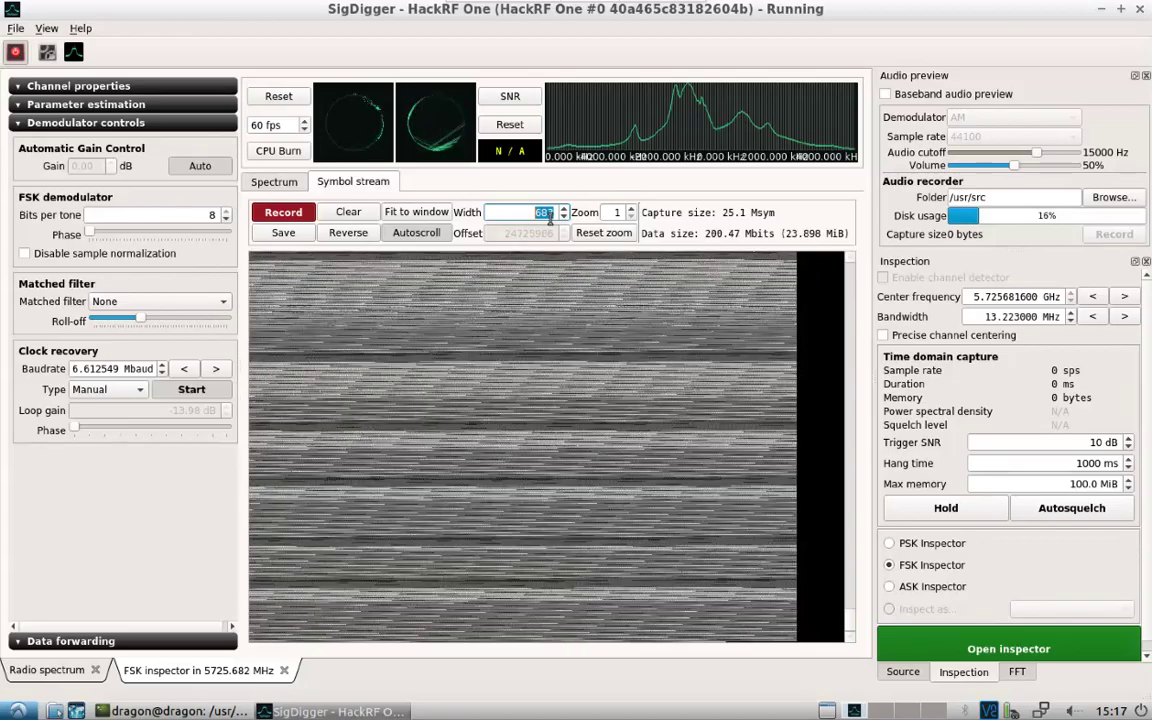
scroll(550, 214, down, 10)
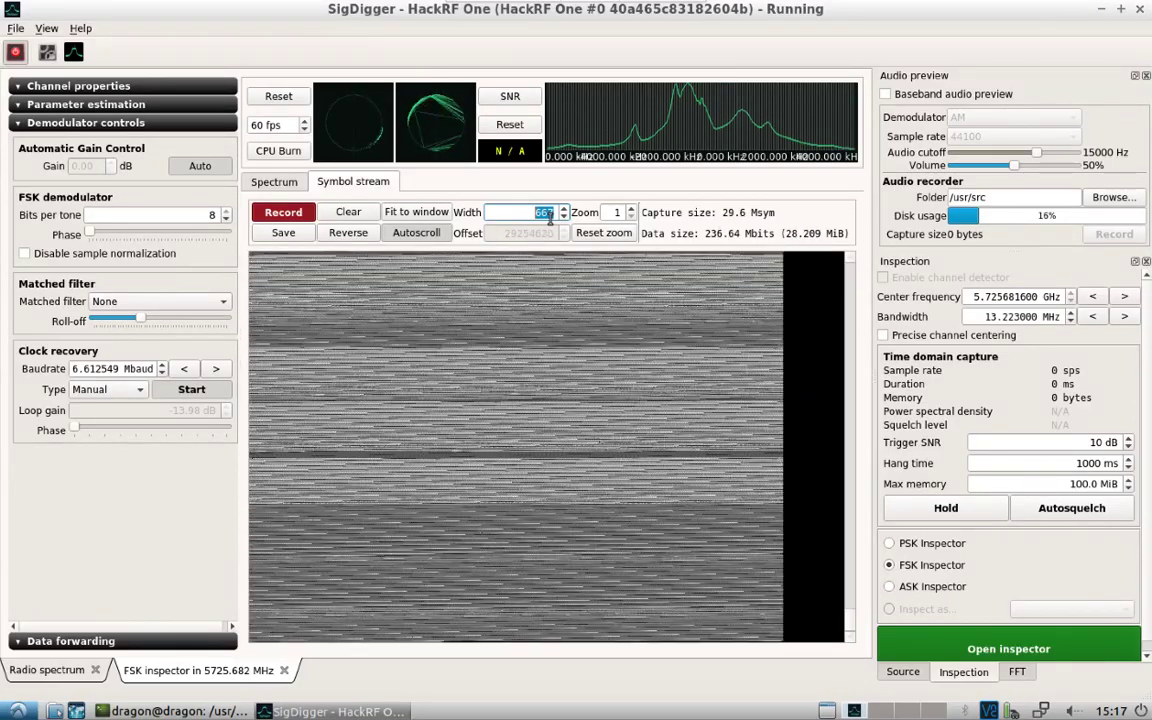
scroll(550, 215, down, 2)
scroll(550, 215, down, 8)
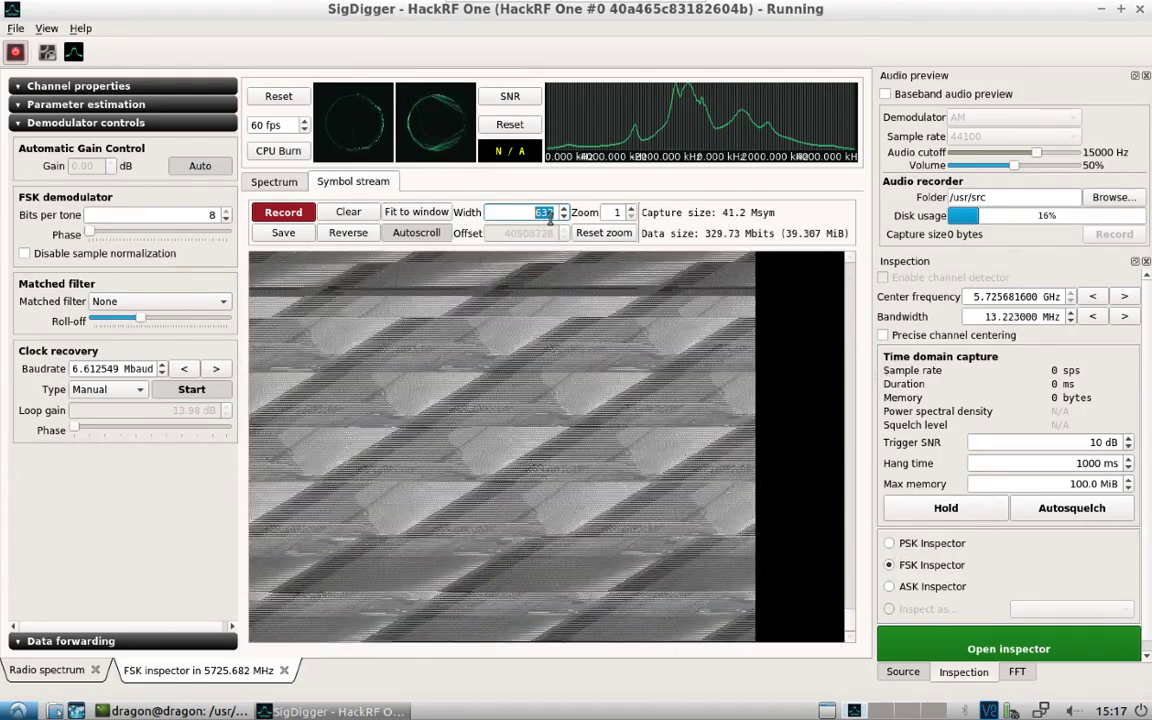
scroll(549, 217, down, 2)
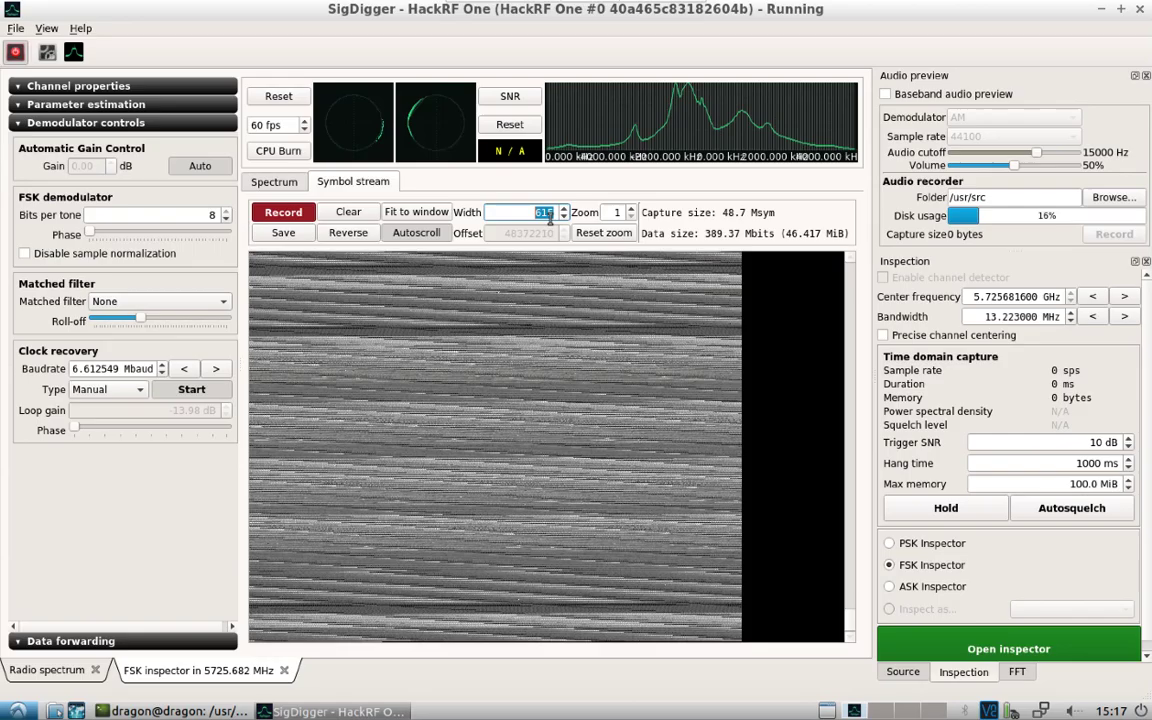
scroll(549, 217, down, 2)
scroll(549, 217, down, 6)
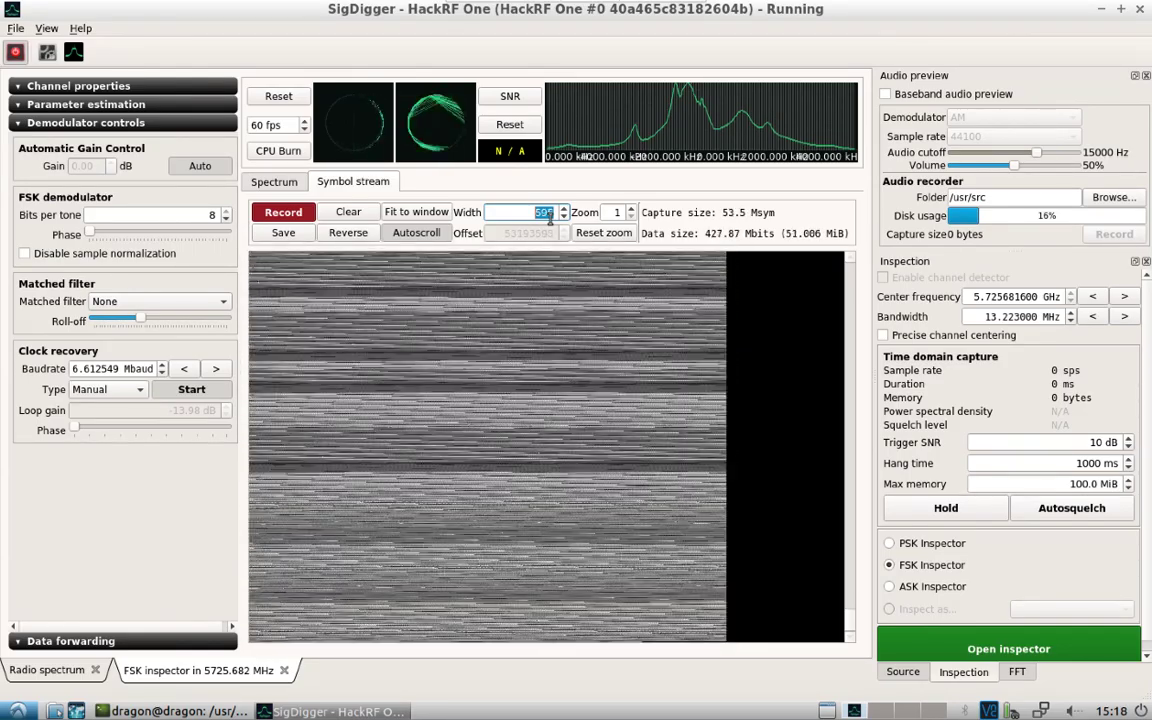
scroll(549, 218, down, 4)
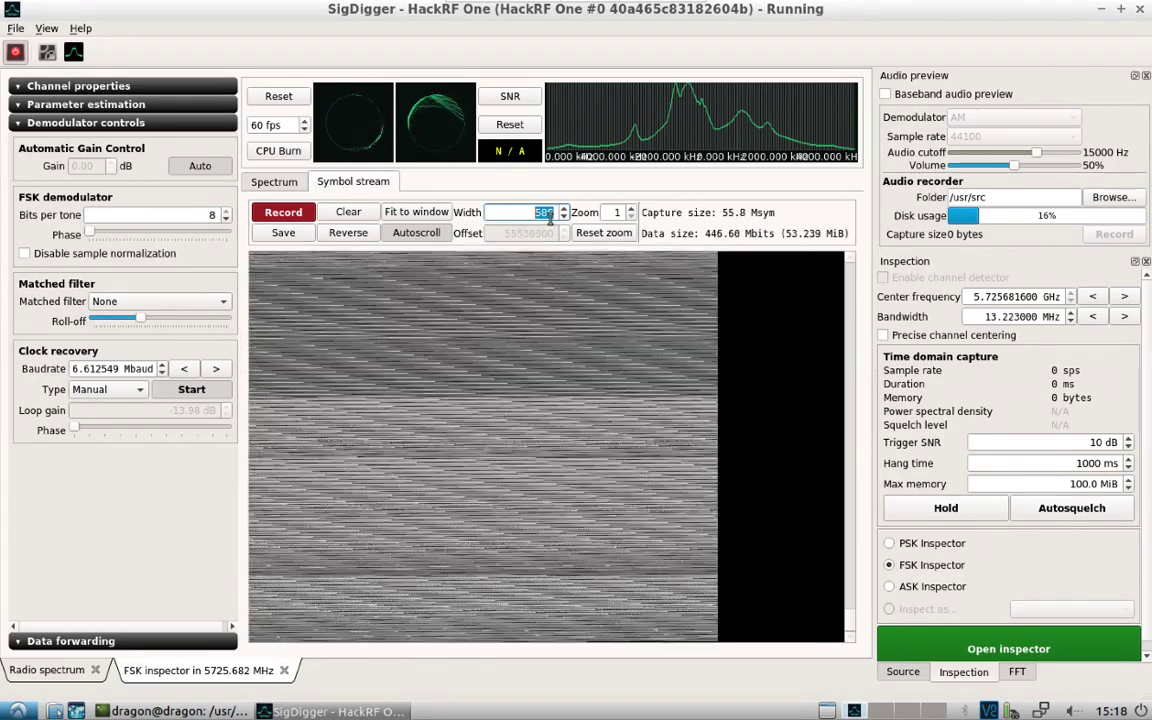
scroll(549, 218, down, 2)
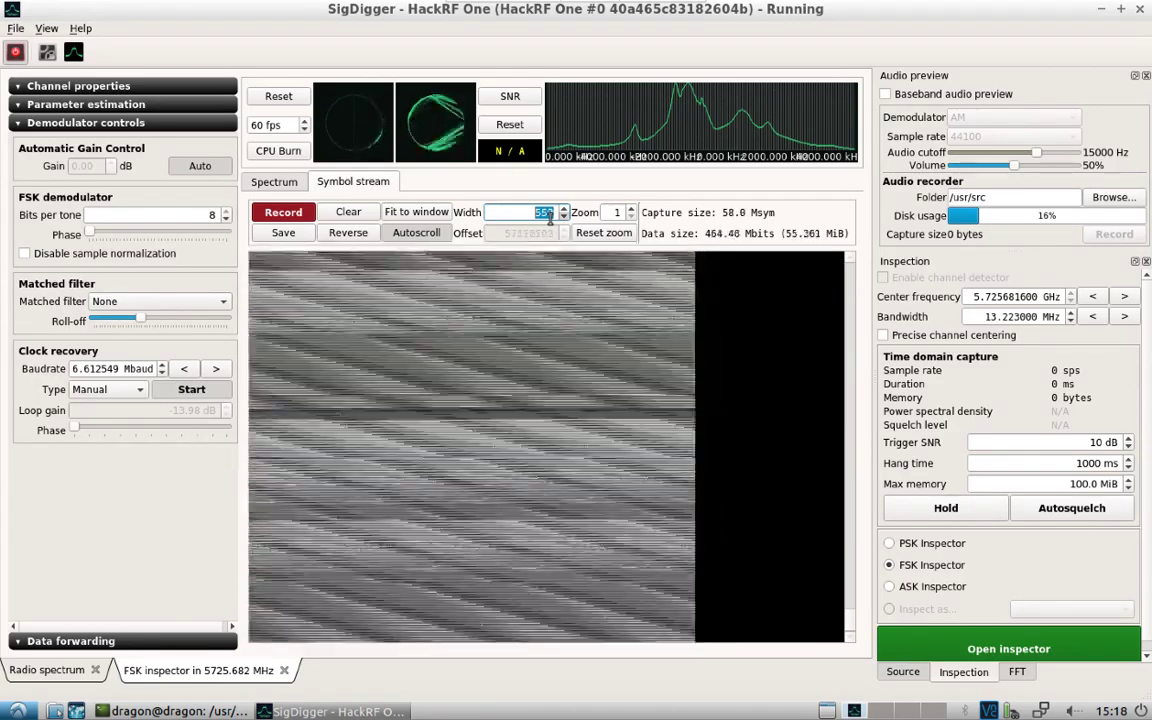
scroll(549, 218, down, 2)
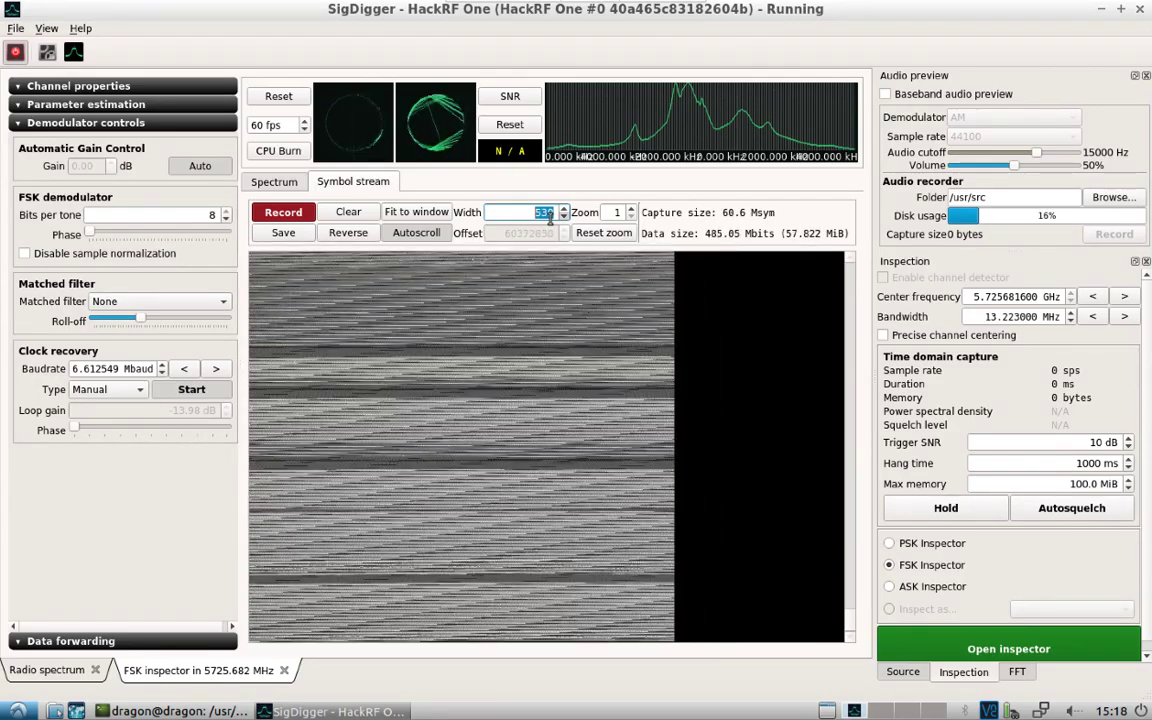
scroll(549, 218, down, 6)
scroll(549, 218, down, 2)
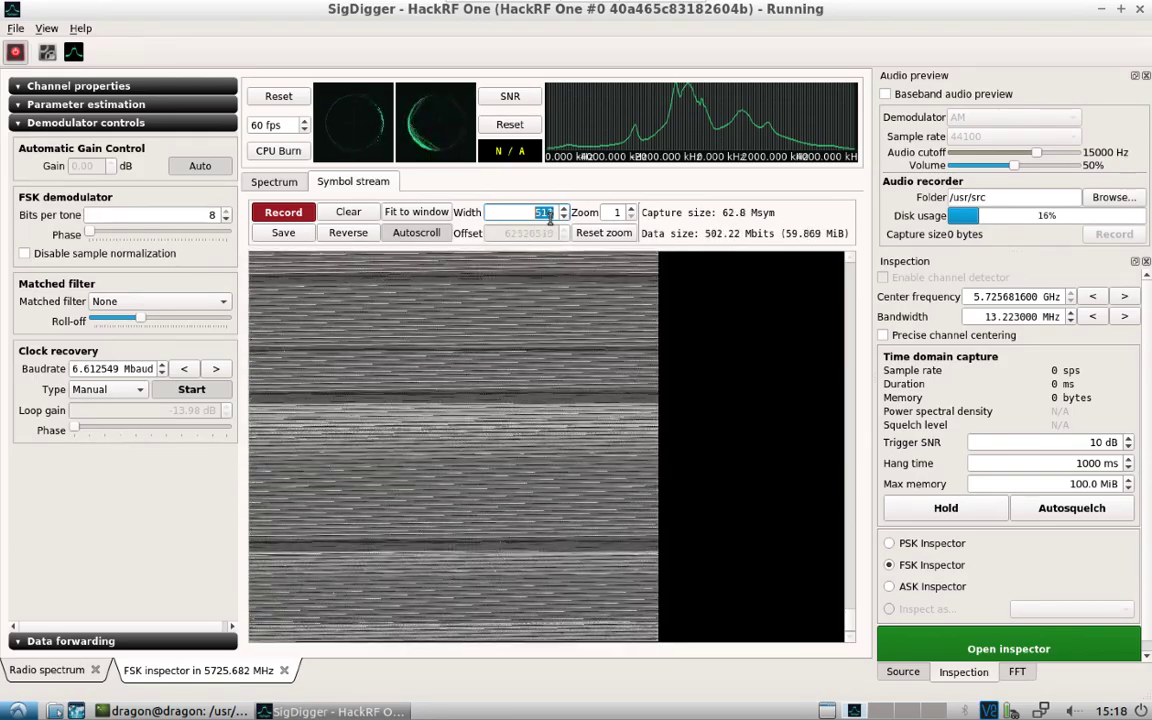
scroll(549, 218, down, 10)
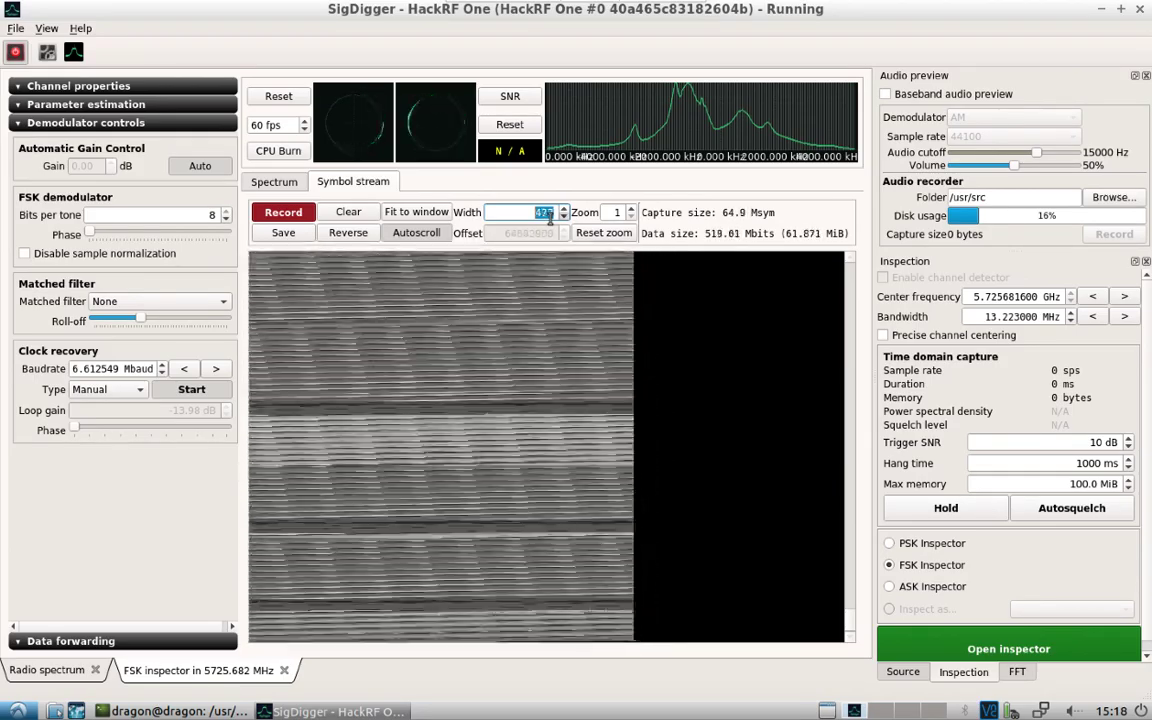
scroll(549, 218, down, 5)
scroll(549, 218, down, 4)
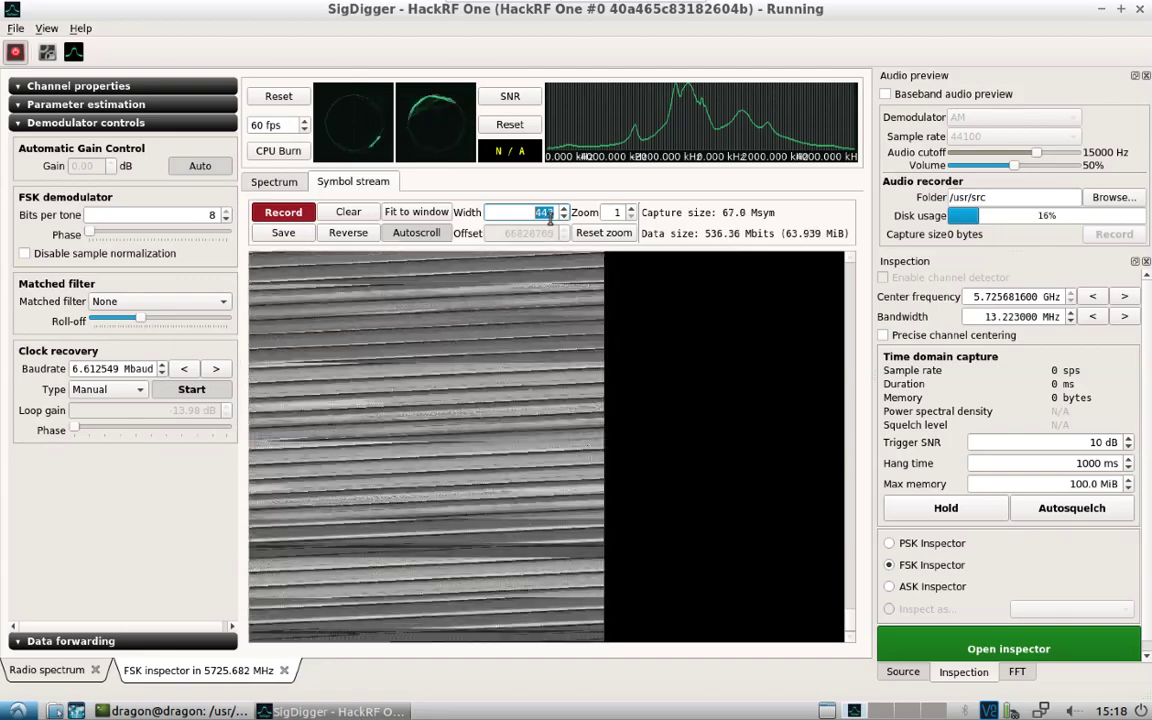
scroll(549, 218, down, 1)
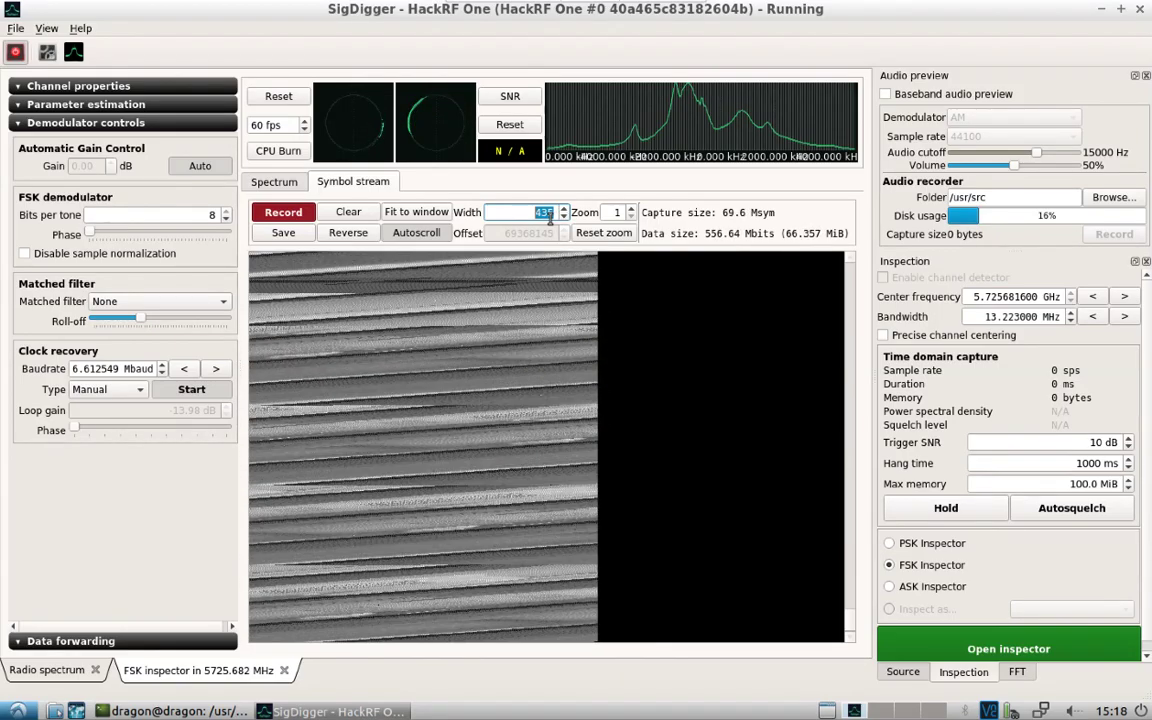
scroll(549, 218, down, 2)
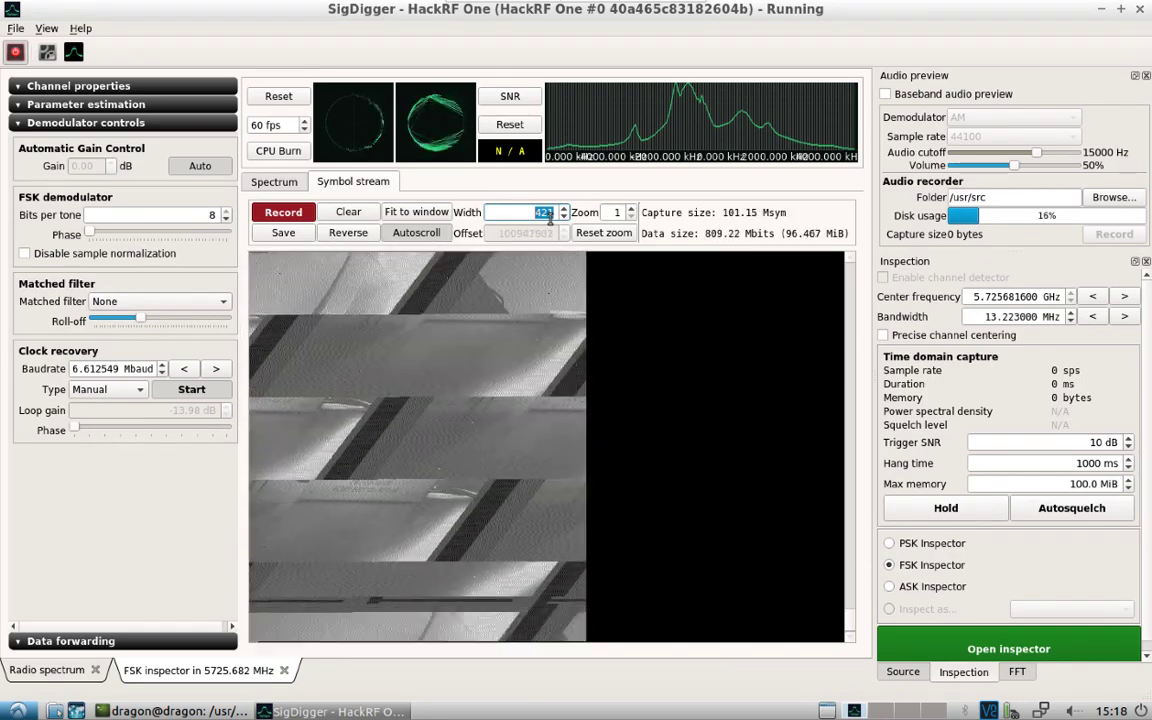
- Set the symbol stream width to 421 and zoom the spectrum plot
scroll(551, 216, down, 6)
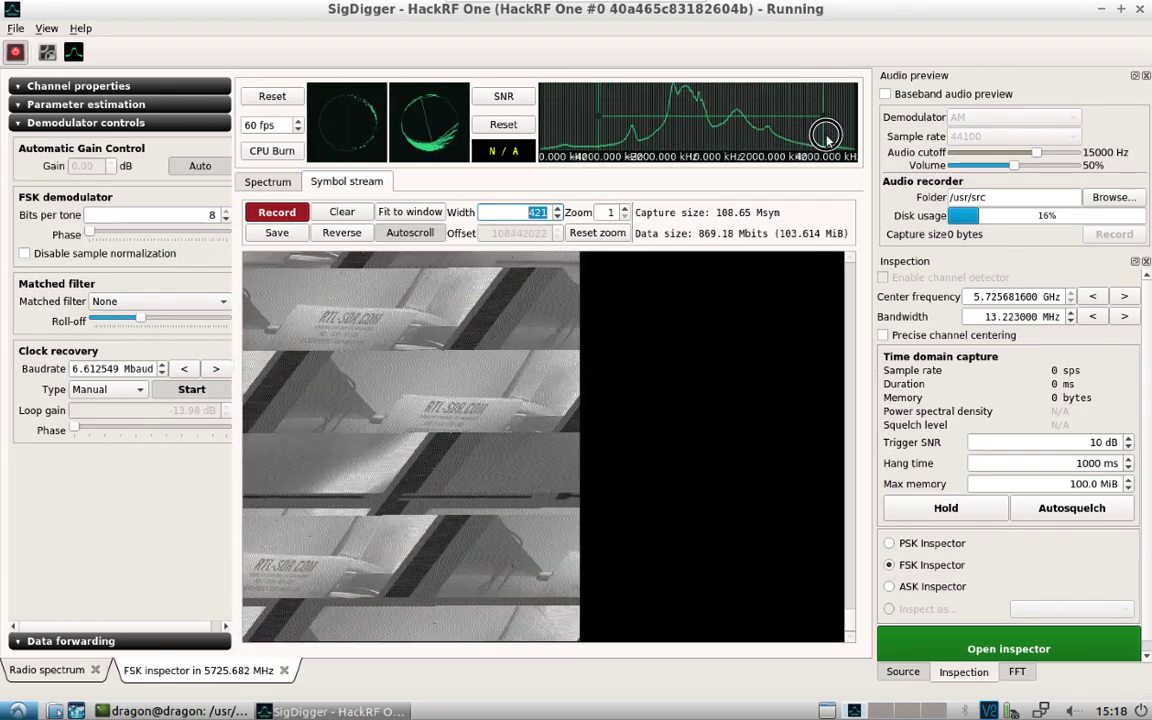
scroll(743, 121, up, 2)
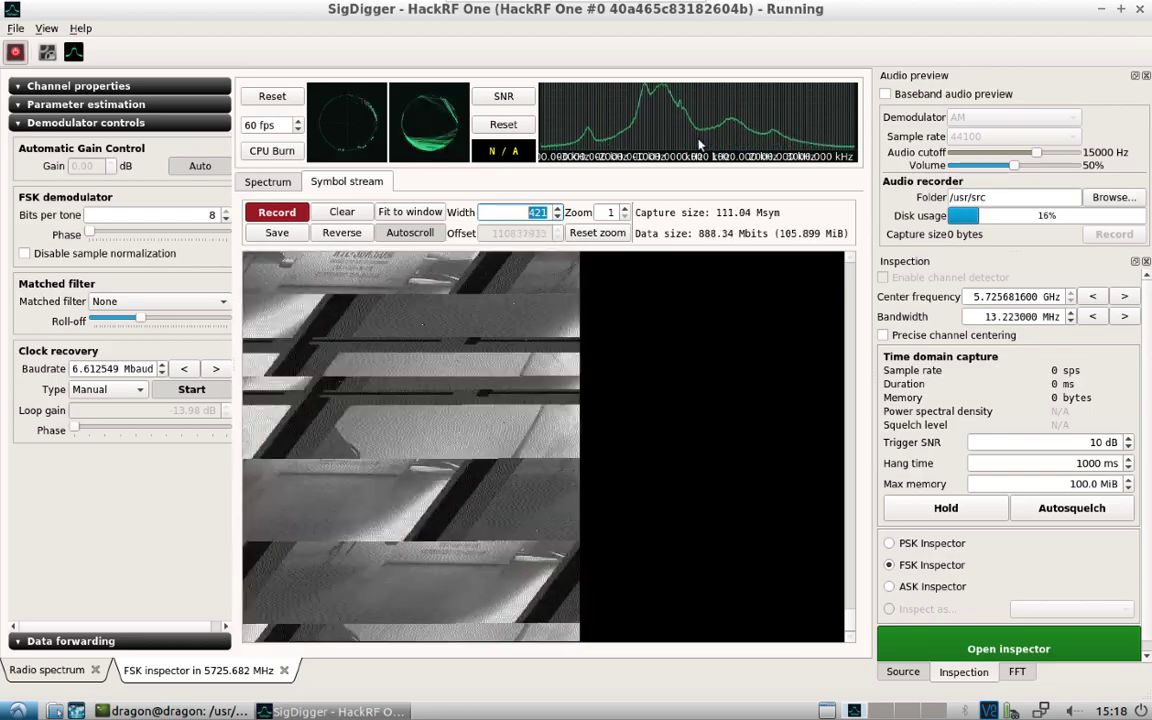